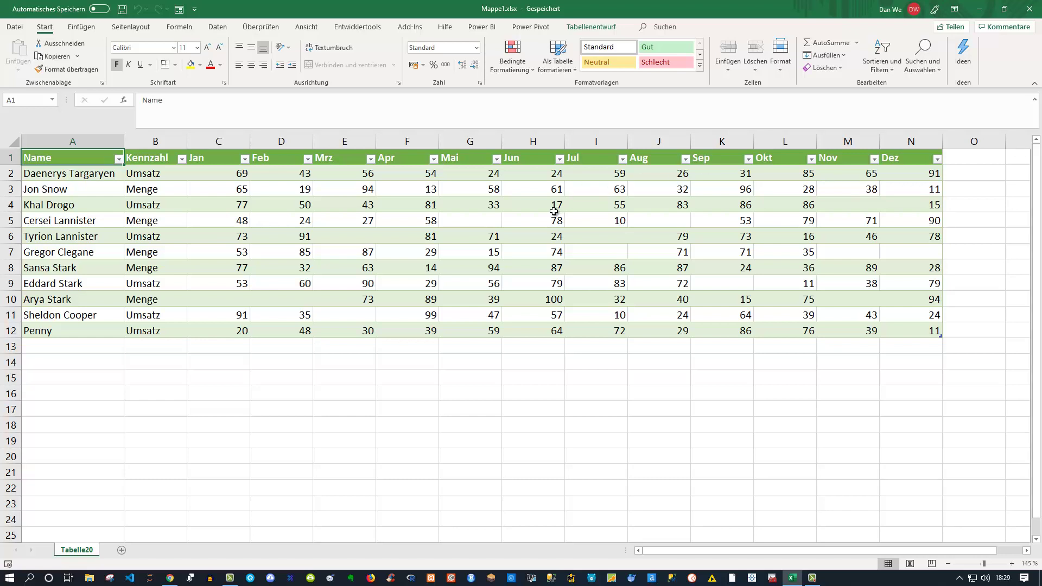
Step through the names in column A, ending back on the name in A4
{"action": "left_click", "coordinate": [58, 172]}
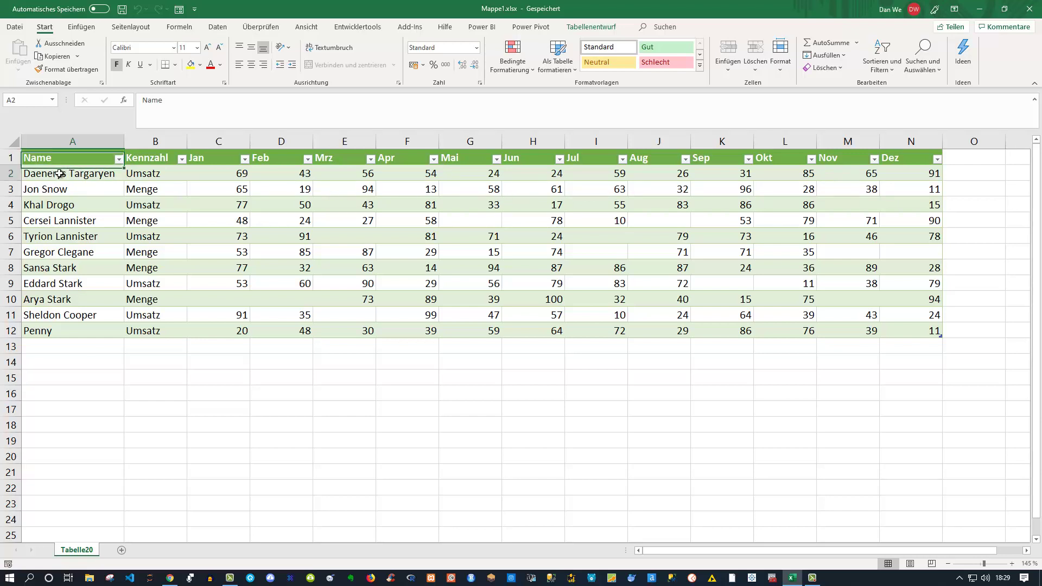
{"action": "left_click", "coordinate": [58, 185]}
{"action": "left_click", "coordinate": [55, 208]}
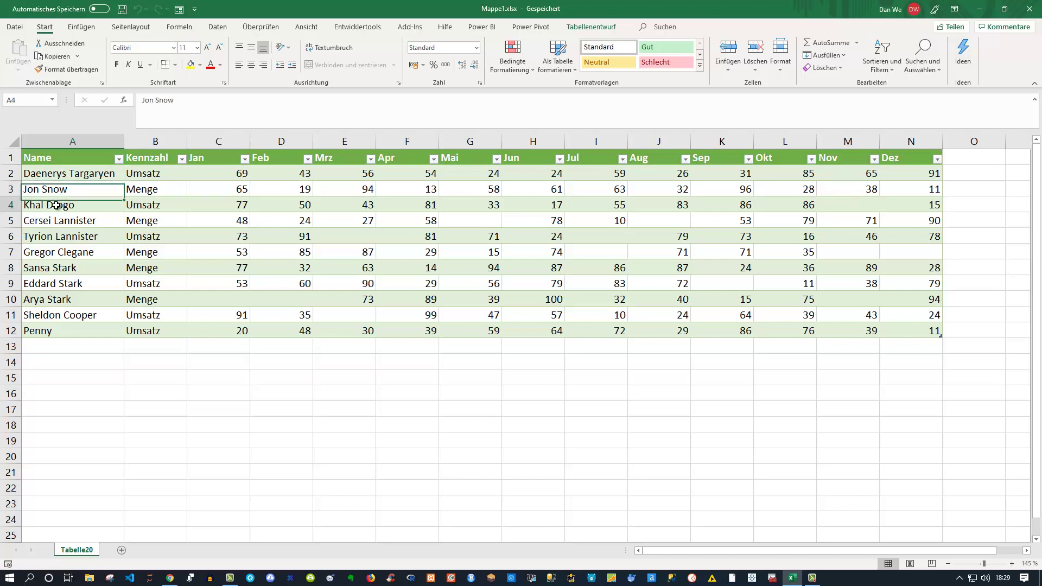
{"action": "left_click", "coordinate": [54, 217]}
{"action": "left_click", "coordinate": [55, 206]}
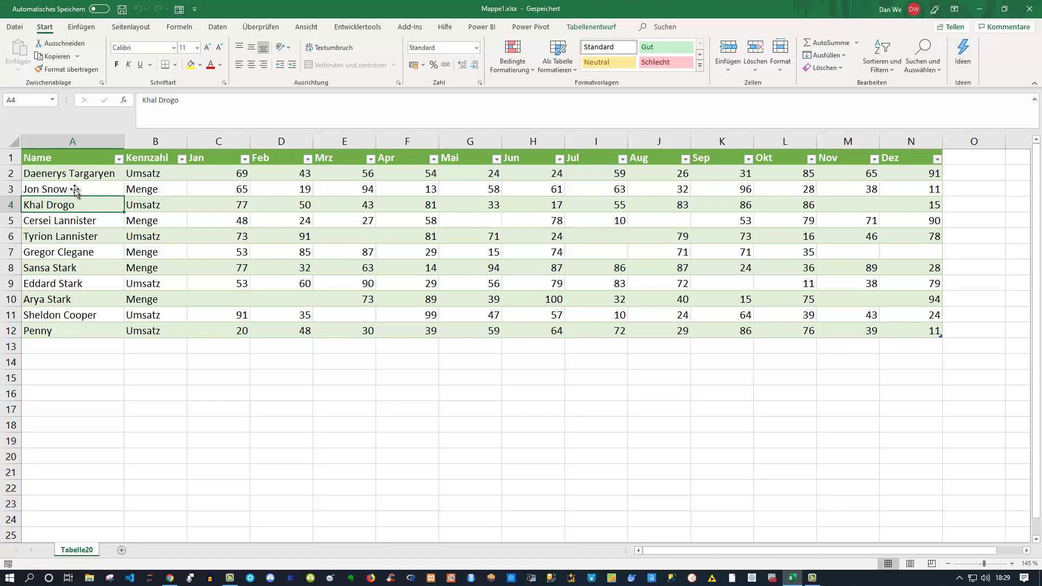
Select the Menge entry in B3, then the Jan–Dez month headers, twice over
{"action": "left_click", "coordinate": [140, 177]}
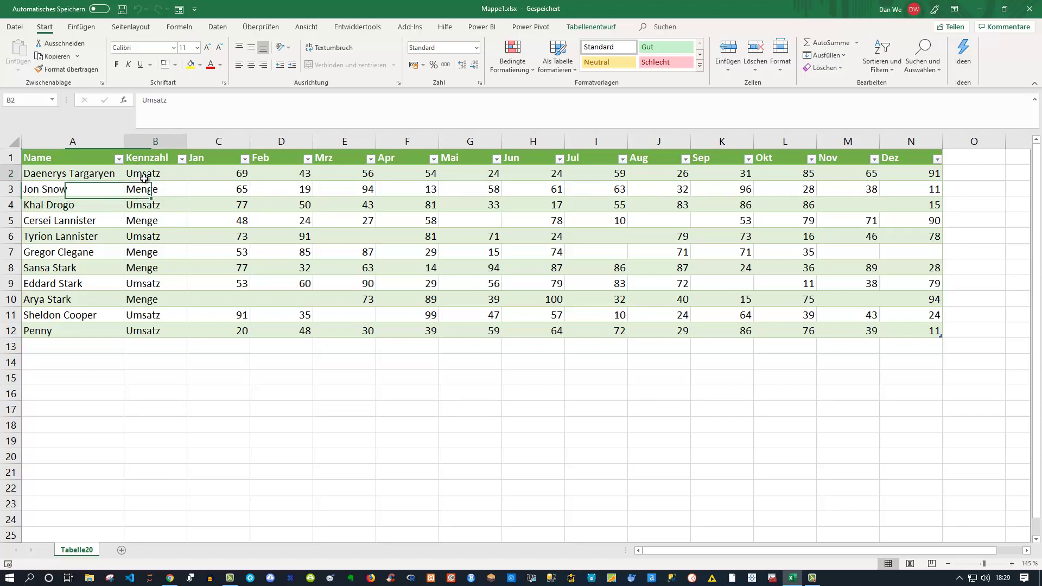
{"action": "left_click", "coordinate": [157, 191]}
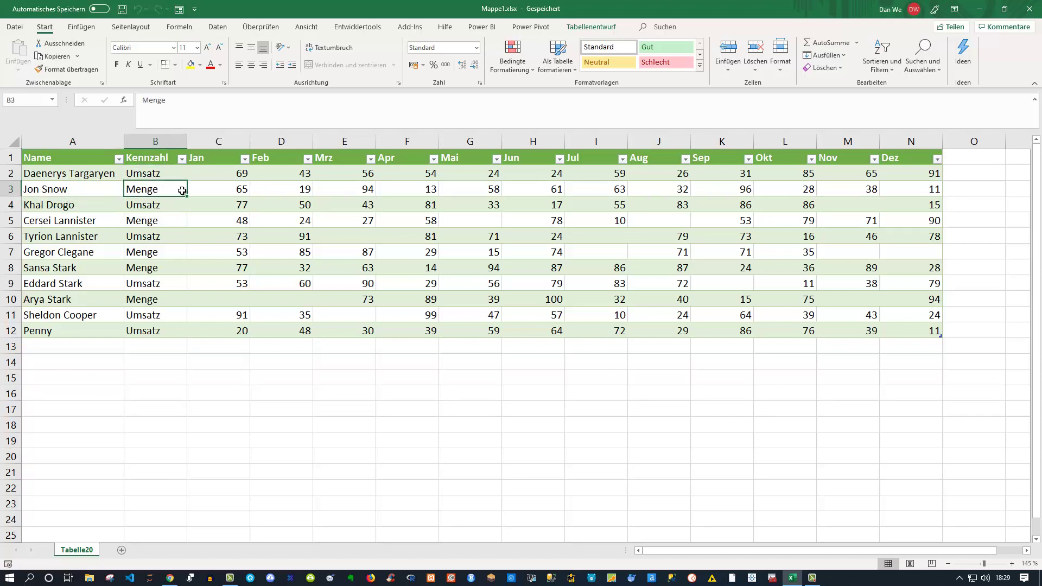
{"action": "left_click", "coordinate": [213, 159]}
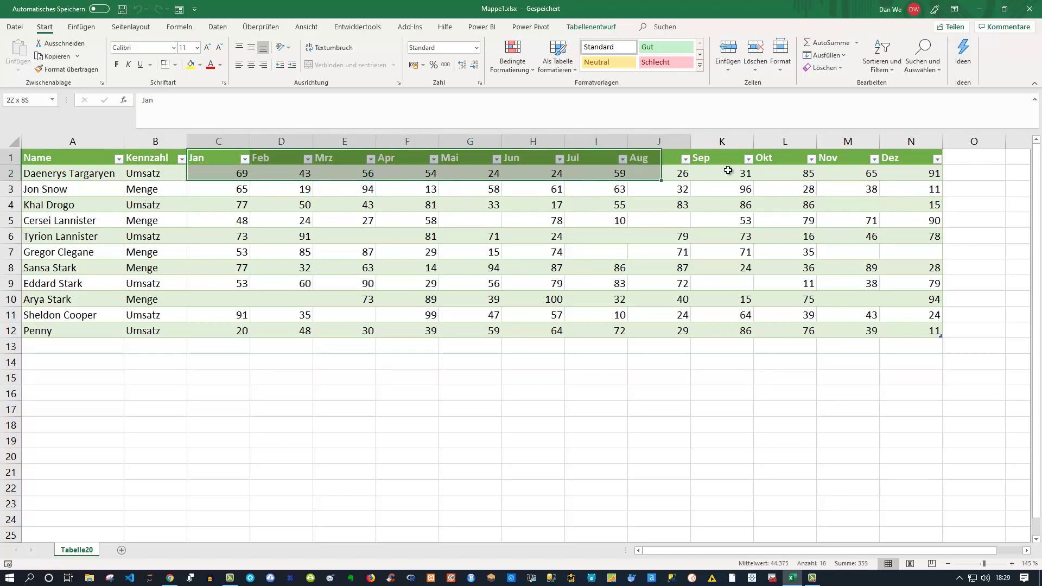
{"action": "left_click_drag", "start_coordinate": [275, 157], "coordinate": [885, 158]}
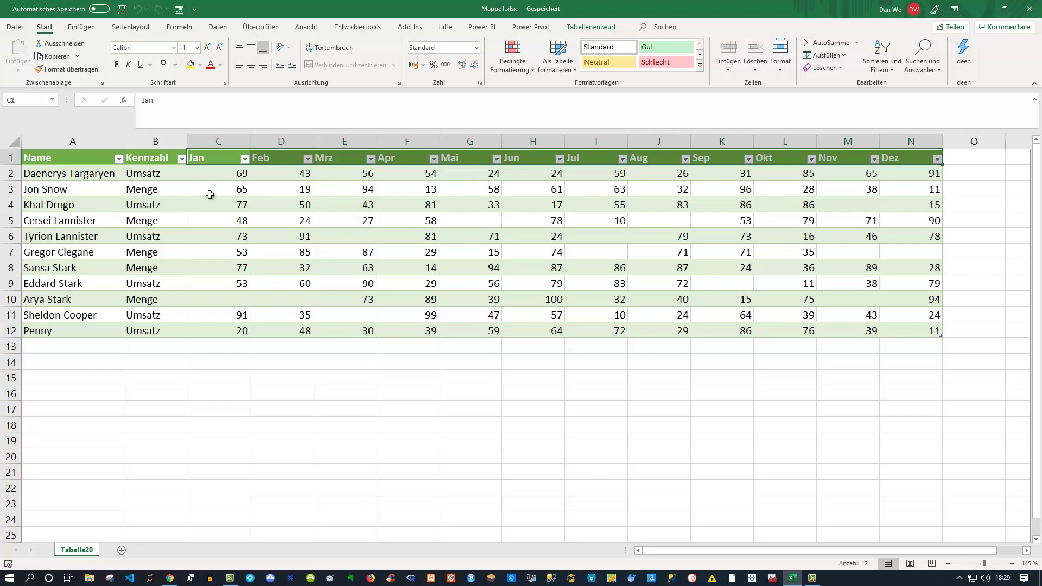
{"action": "left_click", "coordinate": [152, 174]}
{"action": "left_click", "coordinate": [150, 190]}
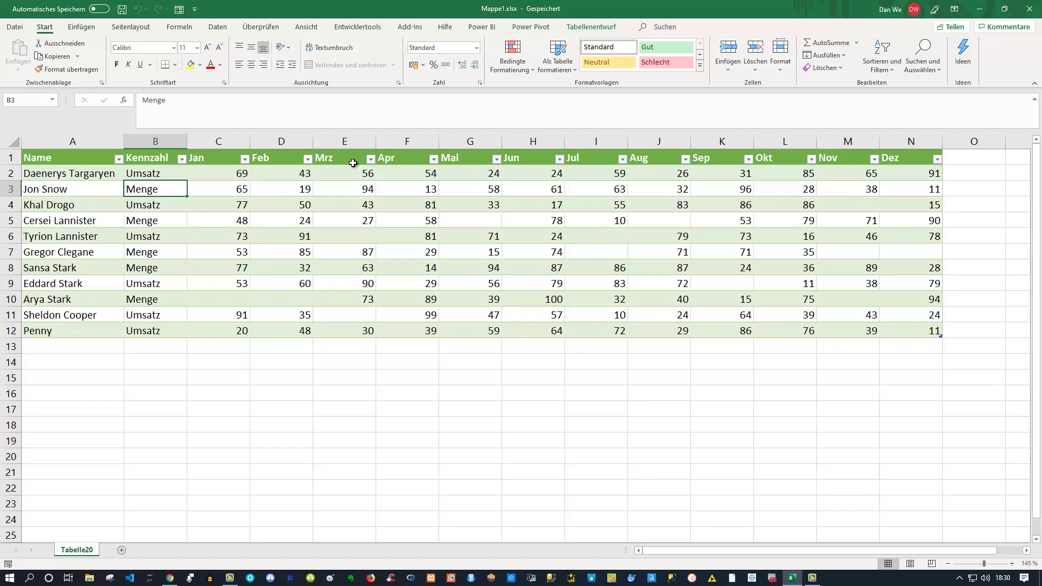
{"action": "left_click", "coordinate": [211, 157]}
{"action": "left_click_drag", "start_coordinate": [247, 153], "coordinate": [888, 160]}
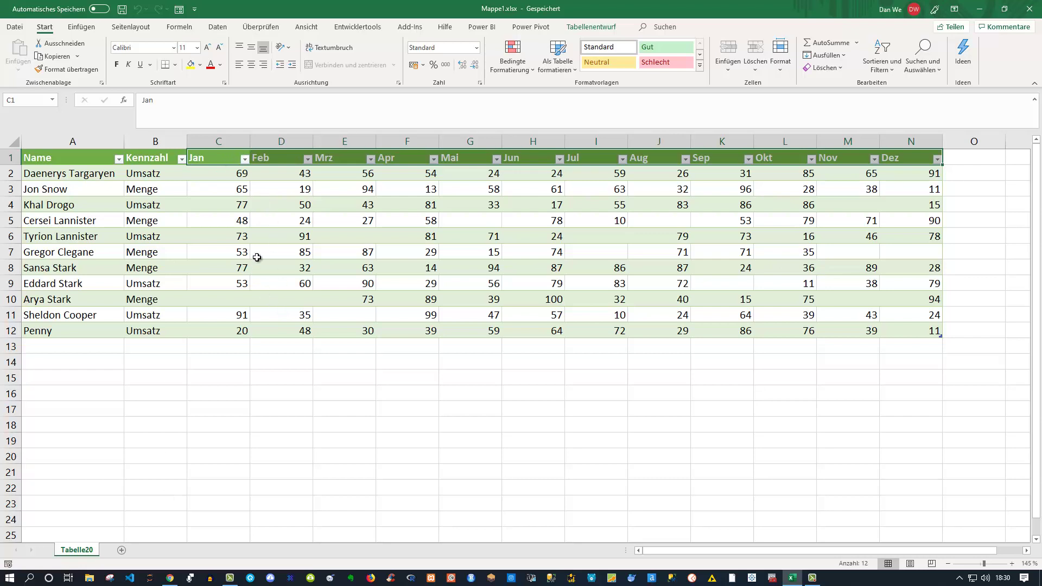
Select the Name header, then the Jan and Feb headers
{"action": "left_click", "coordinate": [94, 158]}
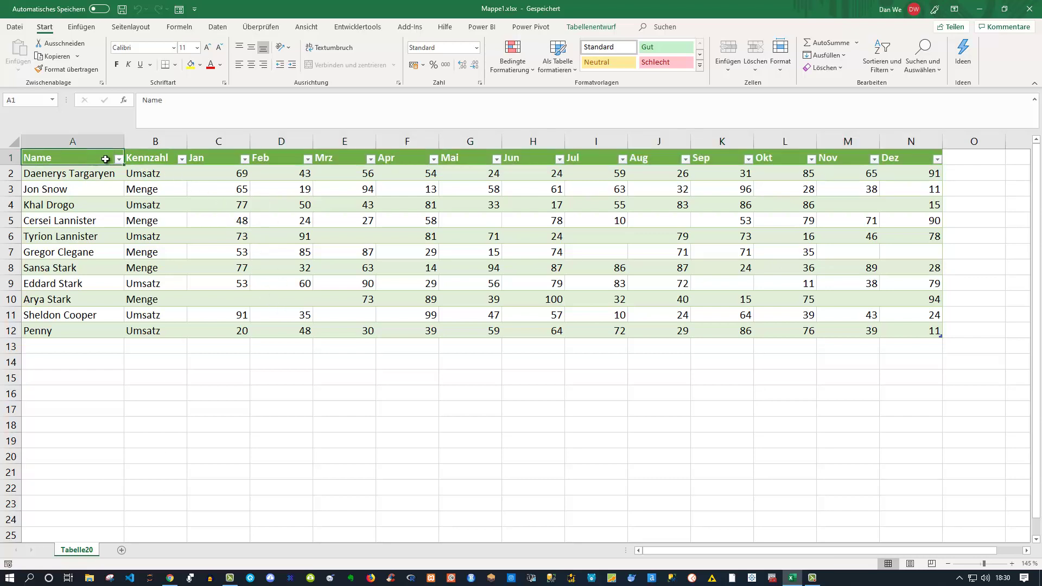
{"action": "left_click_drag", "start_coordinate": [115, 158], "coordinate": [148, 158]}
{"action": "left_click", "coordinate": [206, 157]}
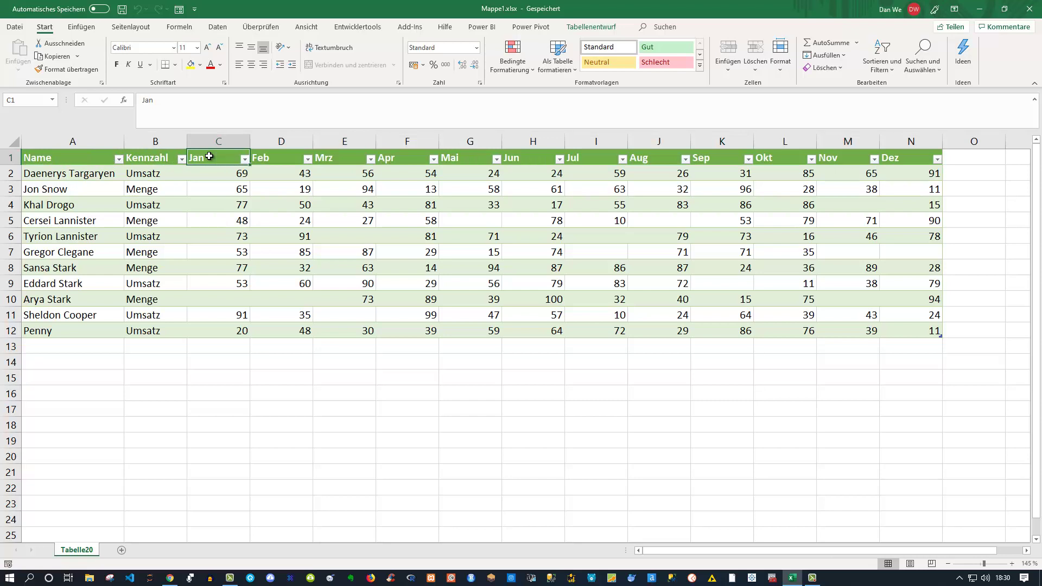
{"action": "left_click", "coordinate": [279, 158]}
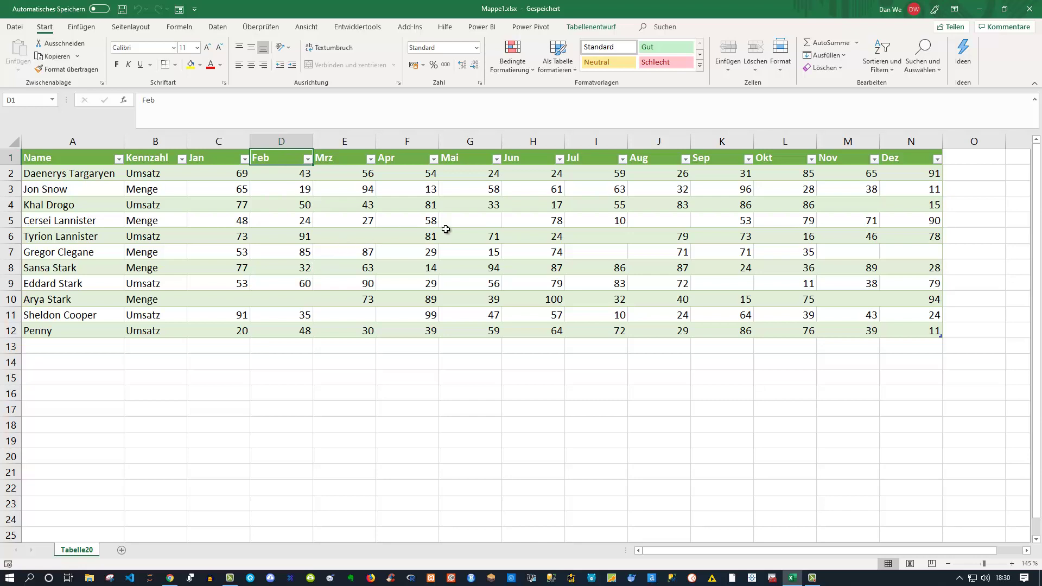
Point out the empty month cells G5, I6, M7, K9 and M4
{"action": "left_click", "coordinate": [492, 221]}
{"action": "left_click", "coordinate": [607, 256]}
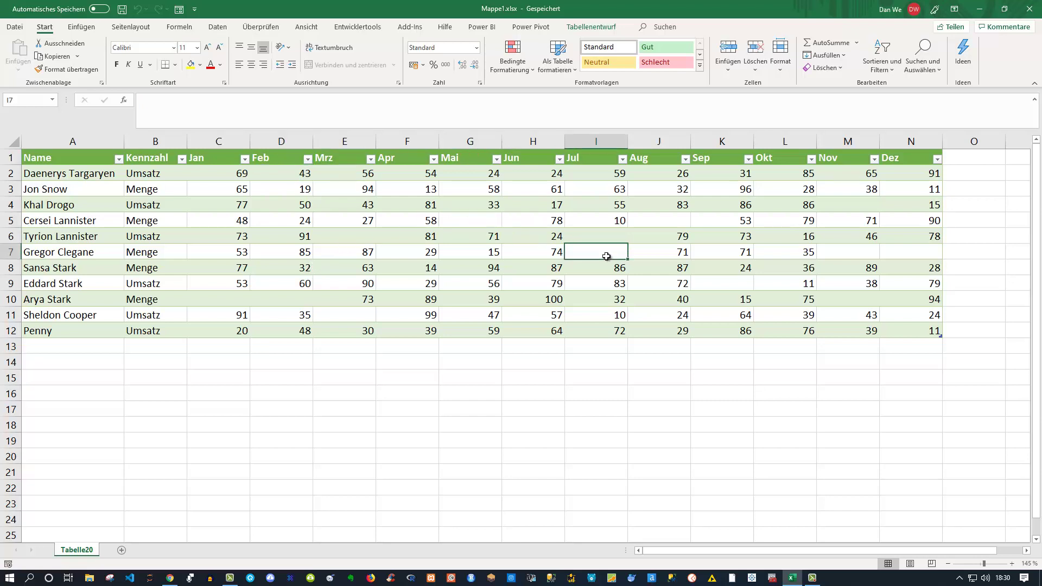
{"action": "left_click", "coordinate": [614, 239]}
{"action": "left_click", "coordinate": [822, 251]}
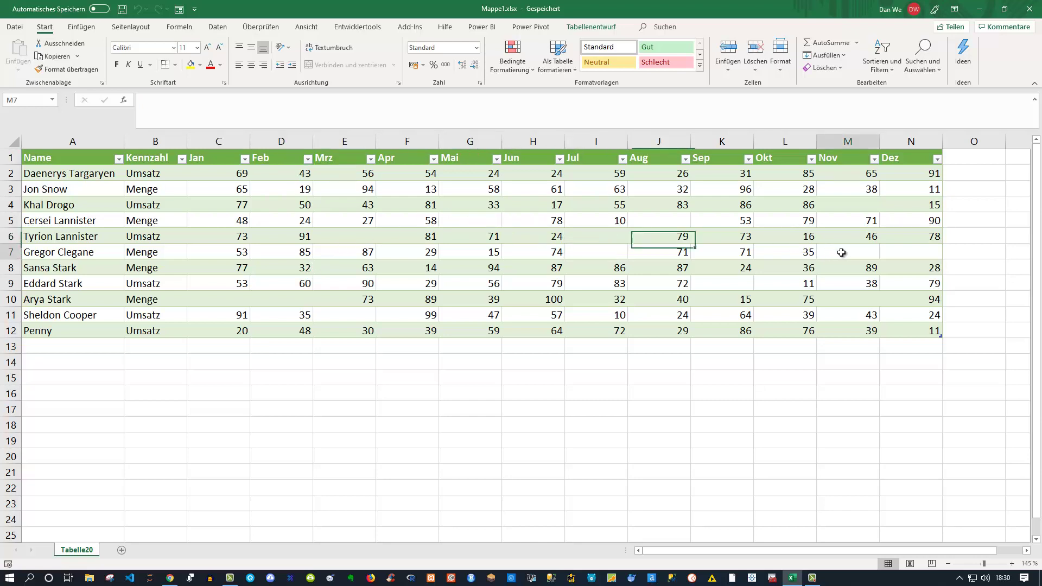
{"action": "left_click", "coordinate": [735, 281]}
{"action": "left_click", "coordinate": [844, 205]}
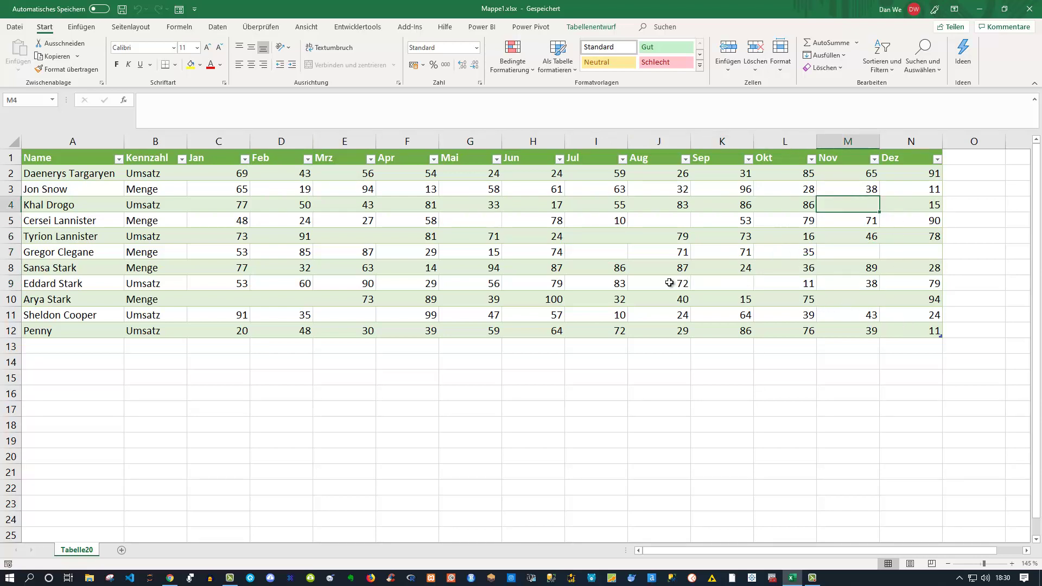
{"action": "left_click", "coordinate": [473, 220]}
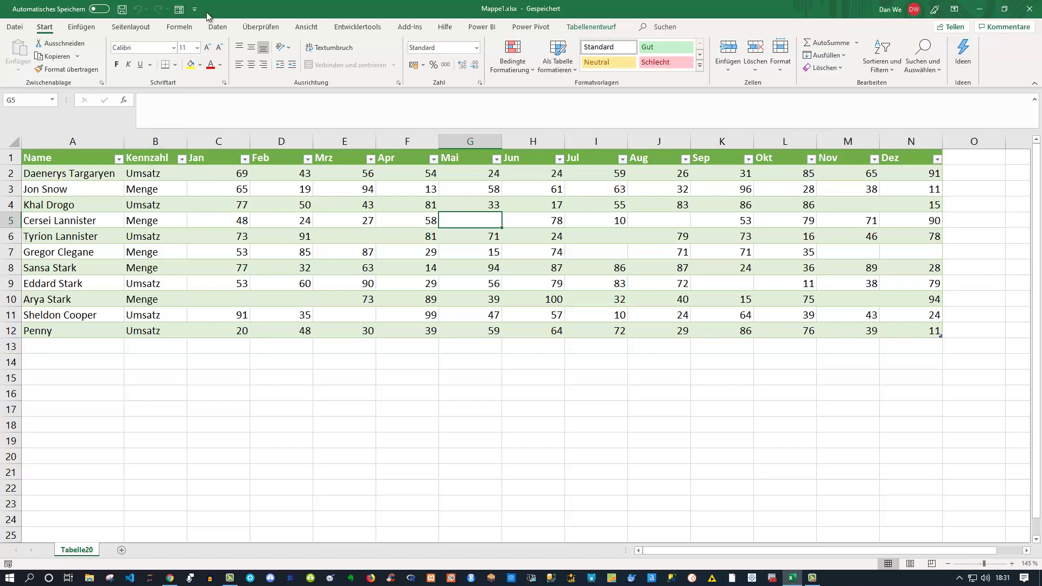
Switch to the Daten ribbon, then open and close the Name filter dropdown
{"action": "left_click", "coordinate": [215, 29]}
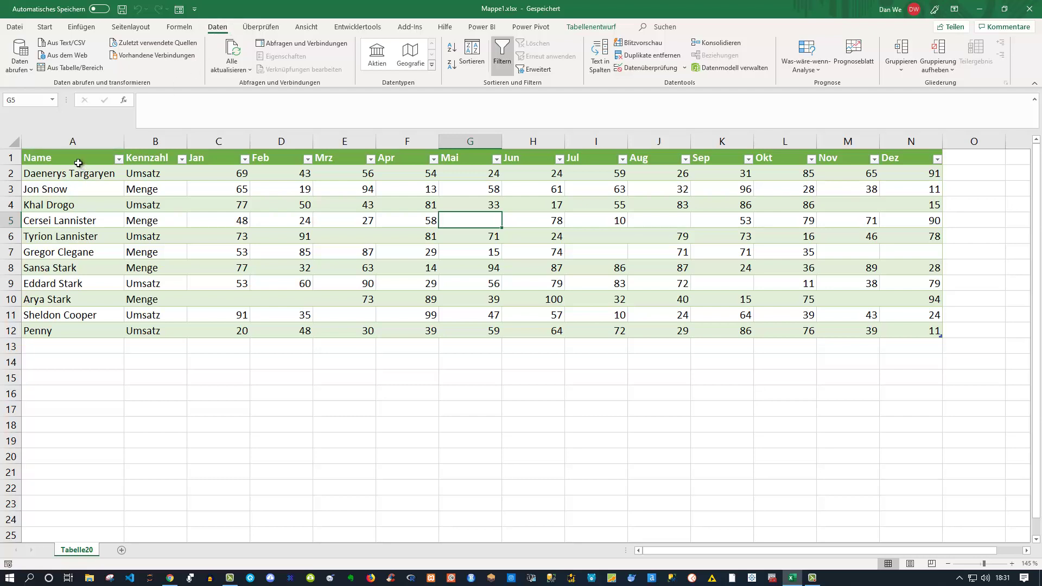
{"action": "left_click", "coordinate": [119, 159]}
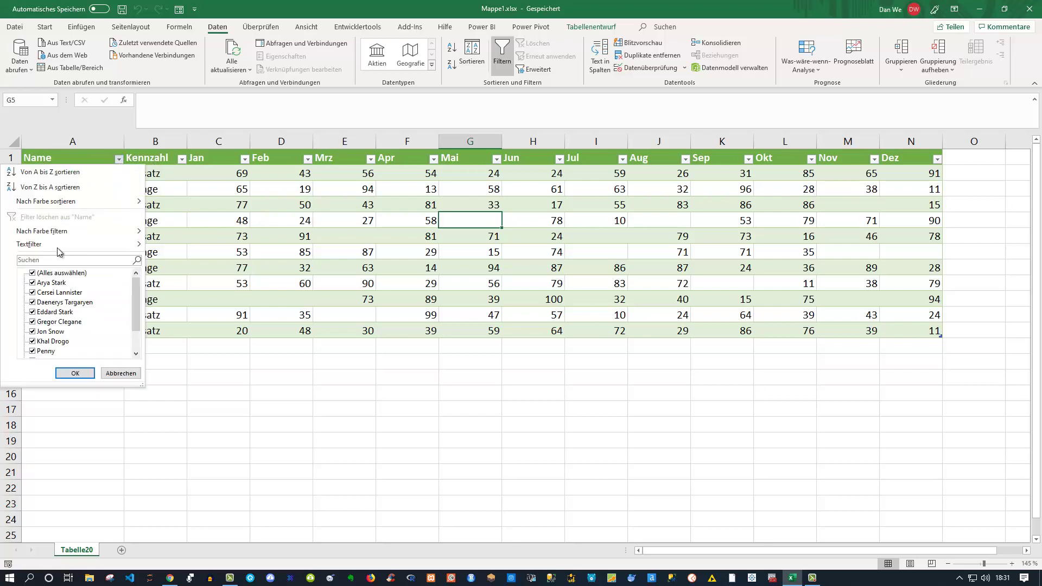
{"action": "left_click", "coordinate": [244, 360]}
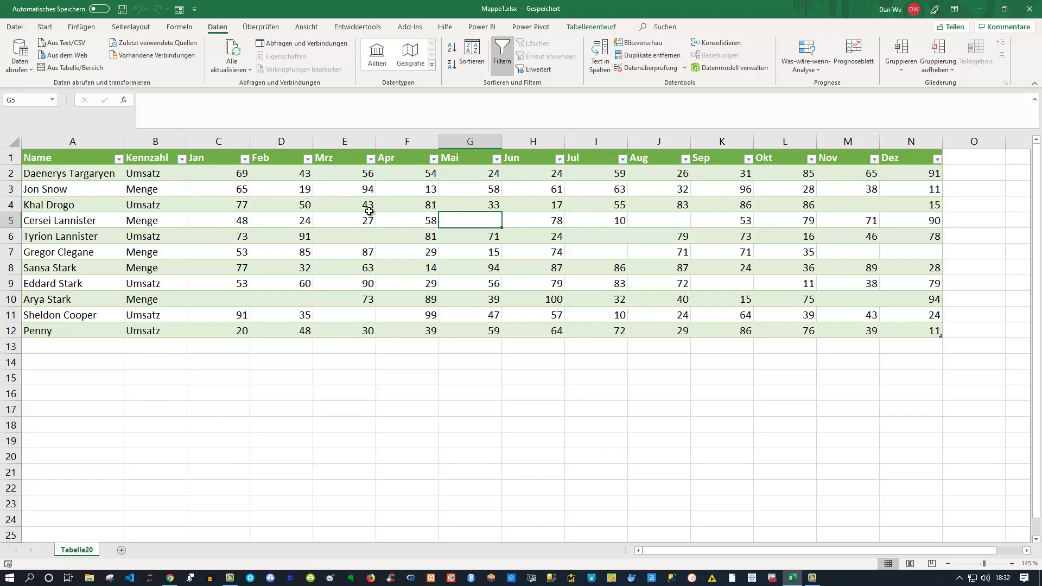
Load the table into the Power Query Editor with Aus Tabelle/Bereich
{"action": "left_click", "coordinate": [71, 68]}
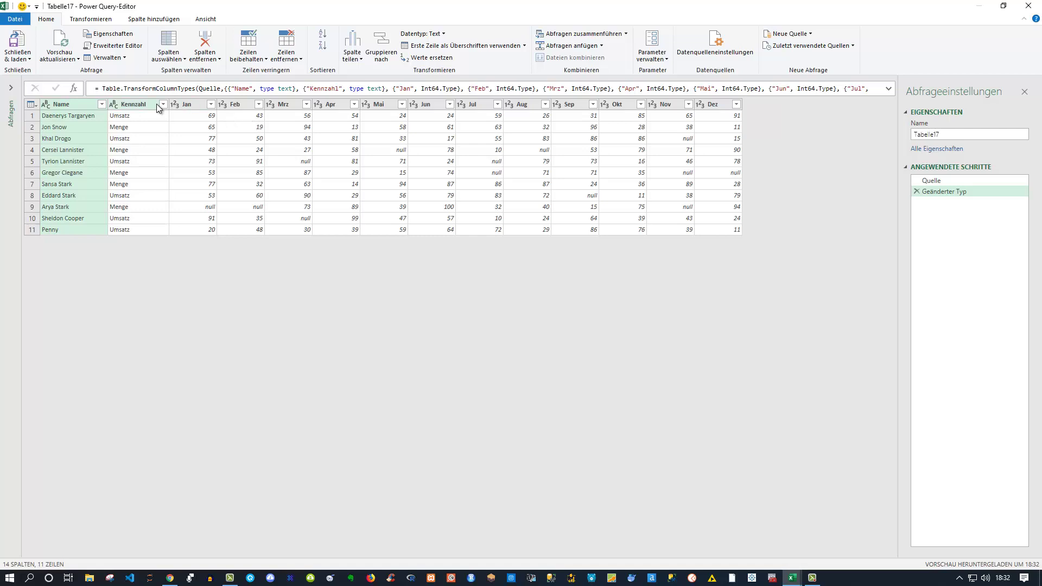
Select the Name and Kennzahl columns on Transformieren and open the Spalten entpivotieren dropdown
{"action": "left_click", "coordinate": [196, 109]}
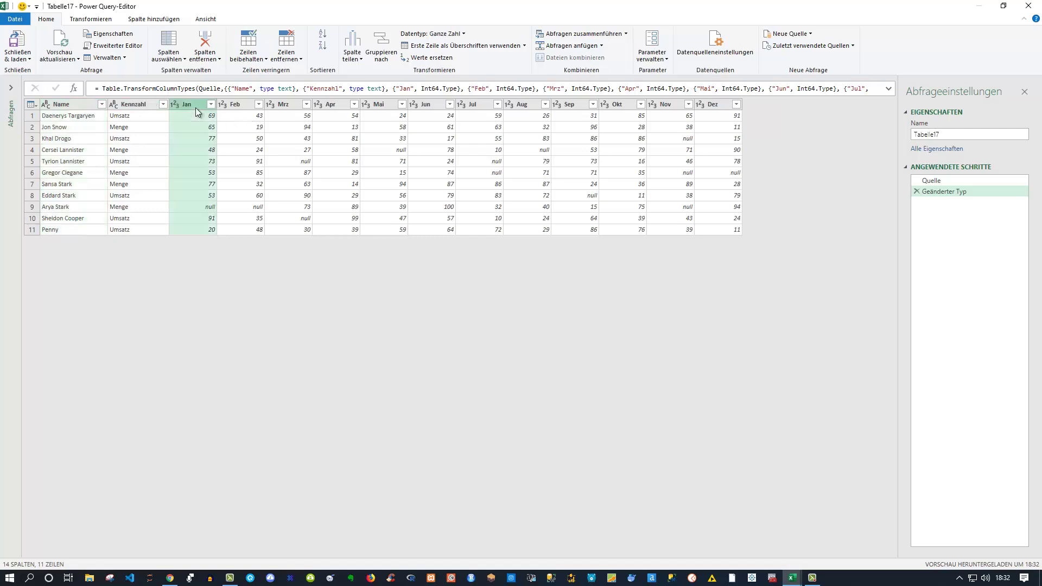
{"action": "left_click", "coordinate": [235, 107]}
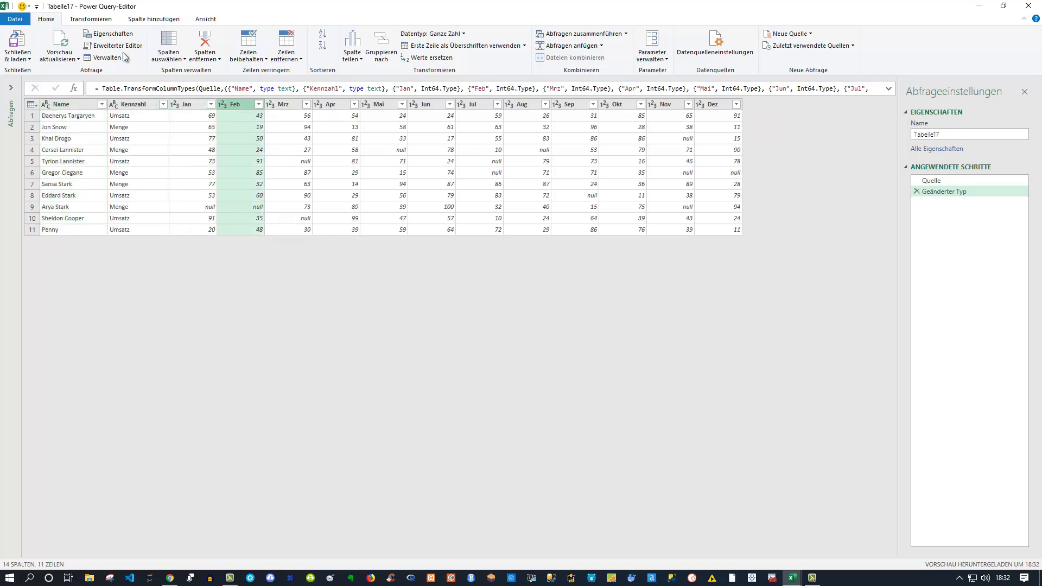
{"action": "left_click", "coordinate": [91, 23]}
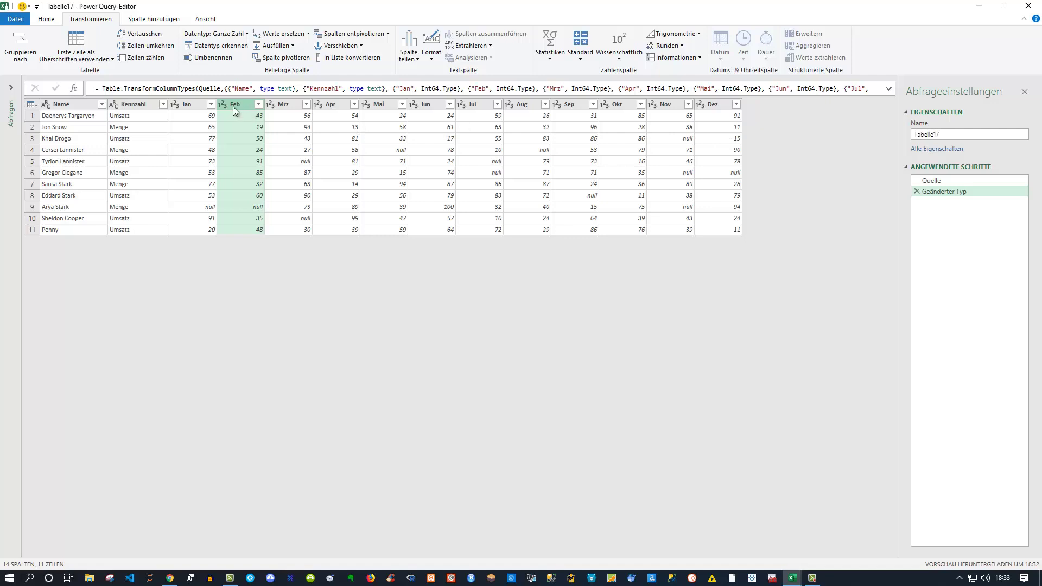
{"action": "left_click", "coordinate": [185, 102]}
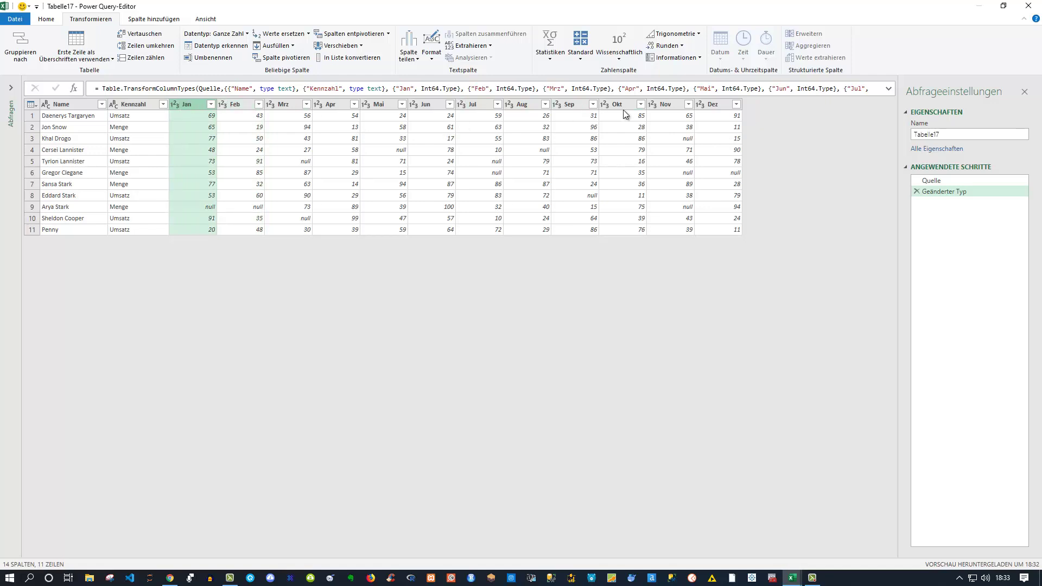
{"action": "left_click", "coordinate": [79, 105]}
{"action": "left_click", "coordinate": [132, 107], "text": "ctrl"}
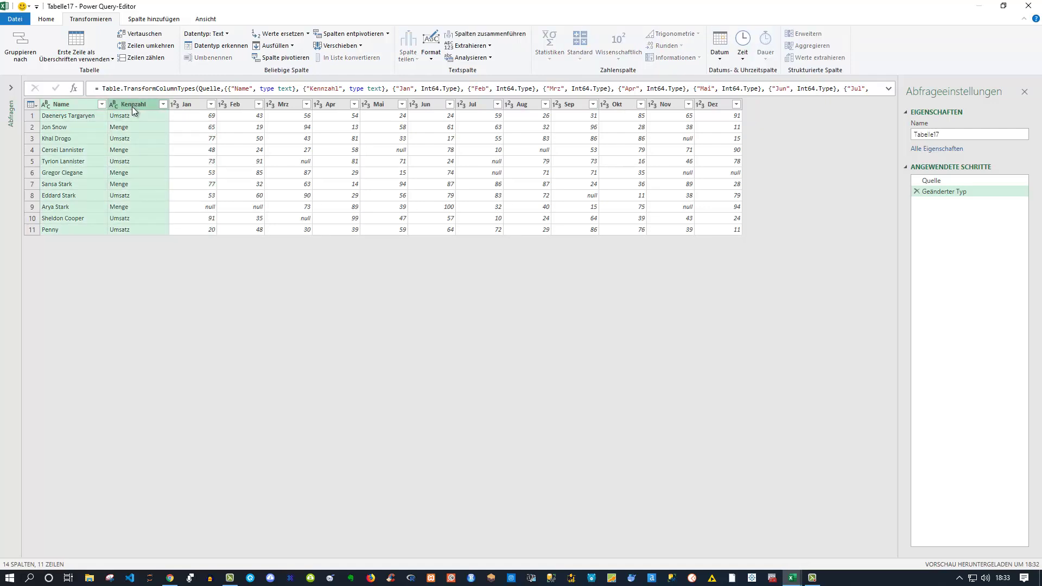
{"action": "left_click", "coordinate": [388, 34]}
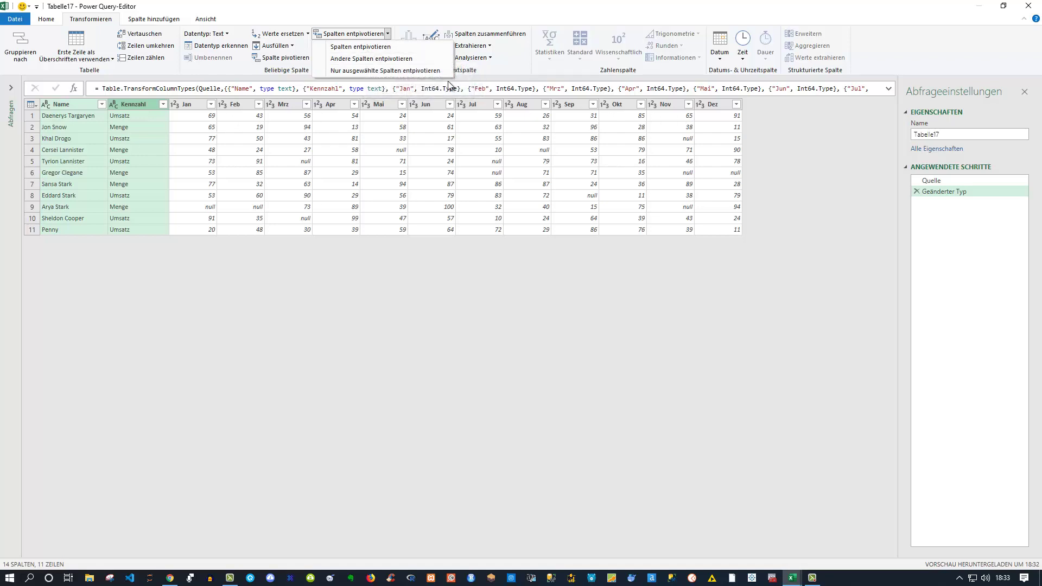
Choose Andere Spalten entpivotieren to turn the month columns into Attribut and Wert
{"action": "left_click", "coordinate": [373, 60]}
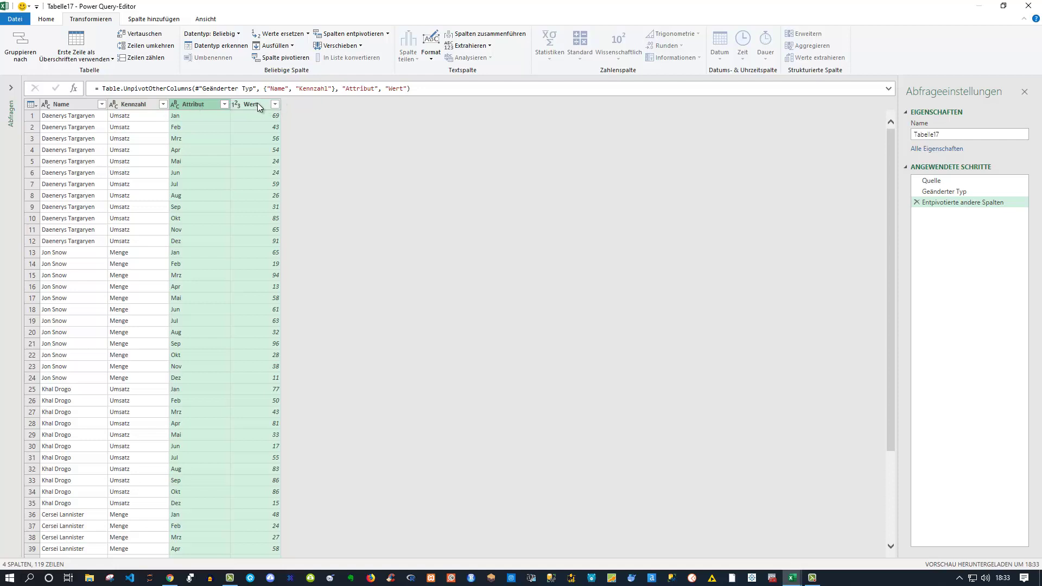
{"action": "double_click", "coordinate": [201, 105]}
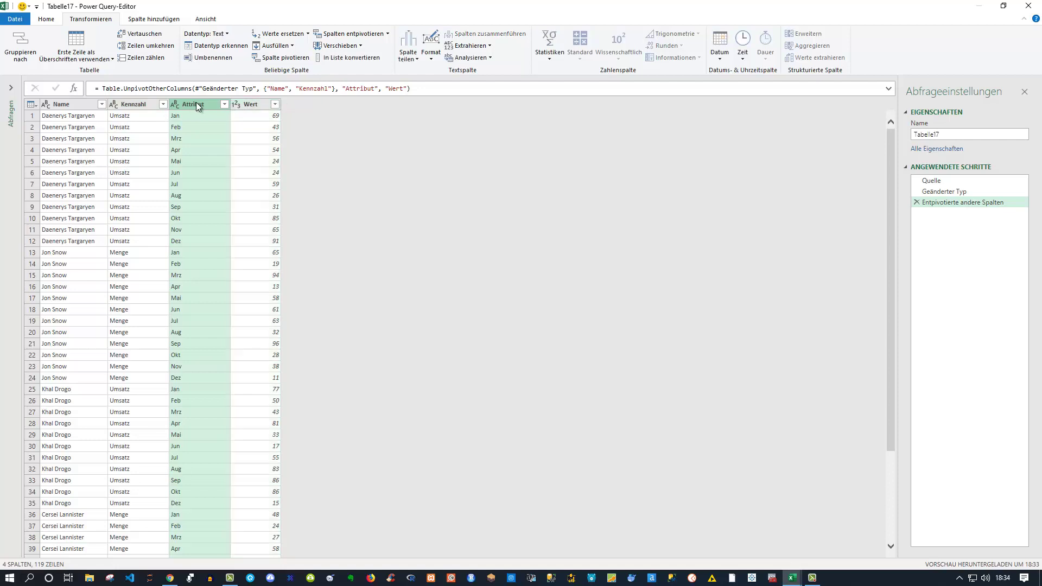
{"action": "left_click", "coordinate": [323, 127]}
{"action": "scroll", "coordinate": [154, 224], "scroll_direction": "down", "scroll_amount": 3}
{"action": "scroll", "coordinate": [155, 224], "scroll_direction": "down", "scroll_amount": 4}
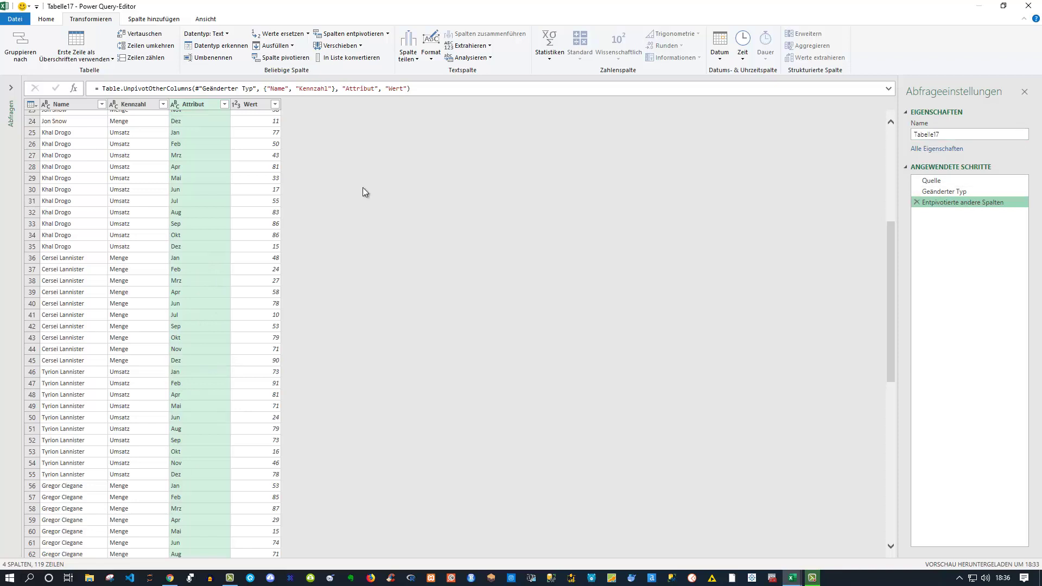
{"action": "left_click", "coordinate": [941, 184]}
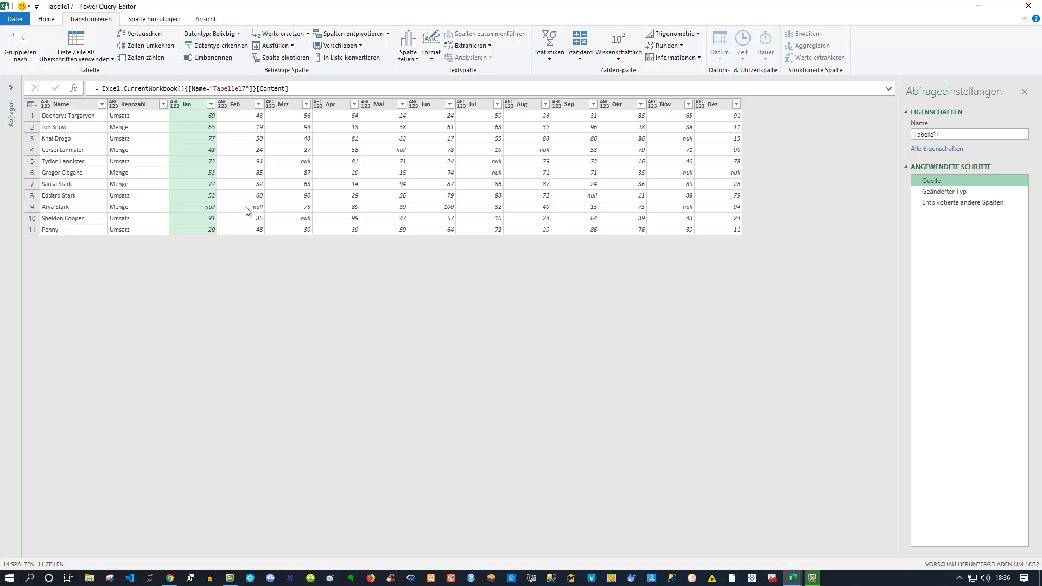
{"action": "mouse_move", "coordinate": [963, 202]}
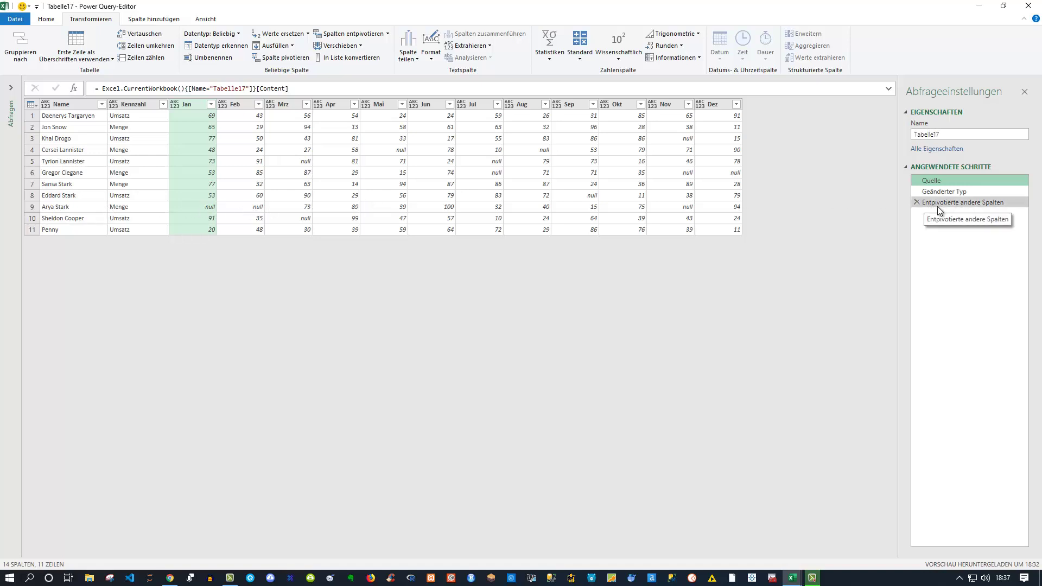
{"action": "left_click", "coordinate": [938, 206]}
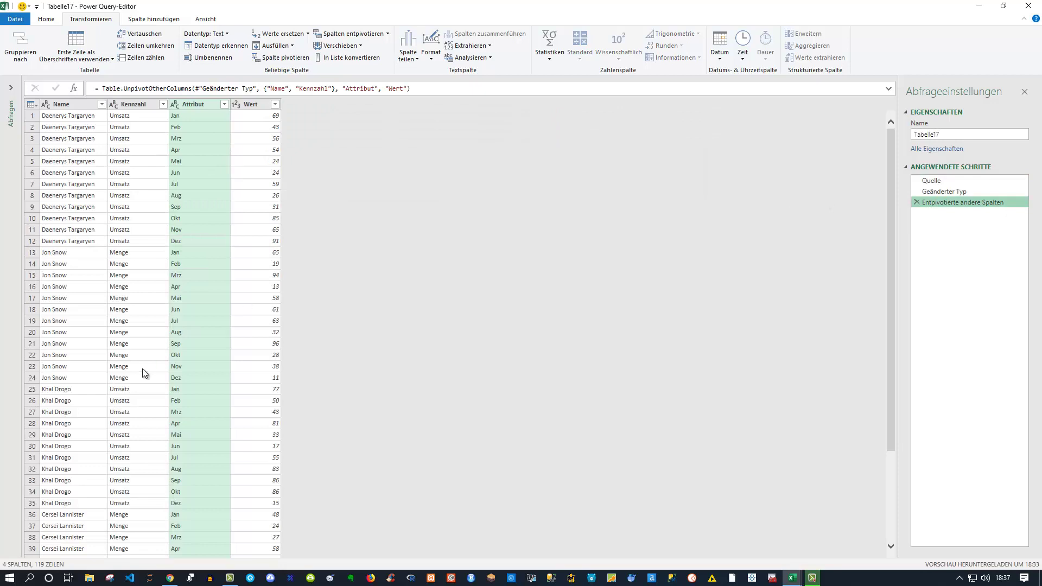
{"action": "scroll", "coordinate": [143, 373], "scroll_direction": "down", "scroll_amount": 3}
{"action": "scroll", "coordinate": [141, 379], "scroll_direction": "down", "scroll_amount": 8}
{"action": "scroll", "coordinate": [140, 379], "scroll_direction": "down", "scroll_amount": 4}
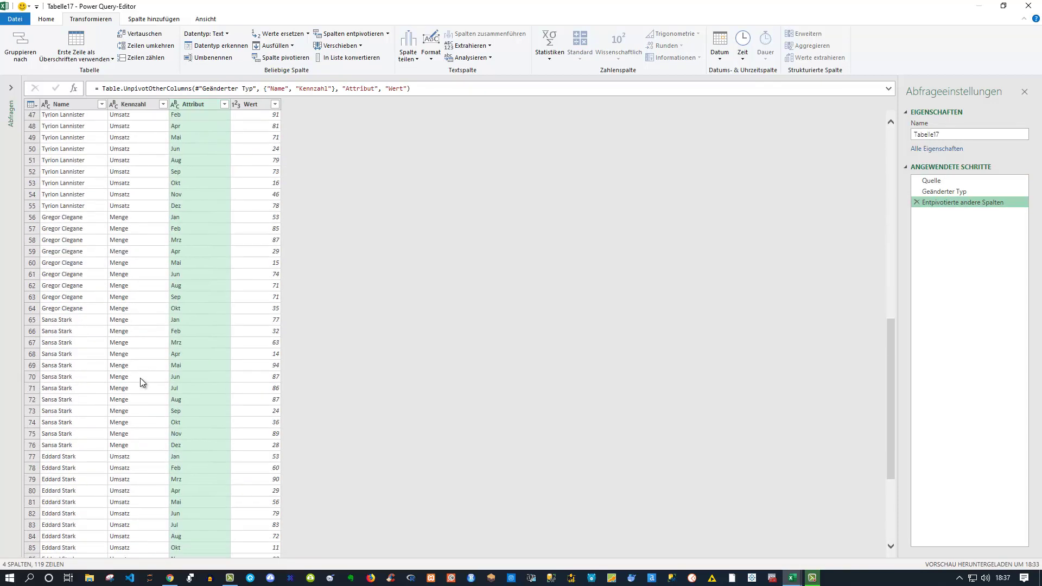
{"action": "scroll", "coordinate": [143, 380], "scroll_direction": "down", "scroll_amount": 2}
{"action": "scroll", "coordinate": [136, 377], "scroll_direction": "down", "scroll_amount": 3}
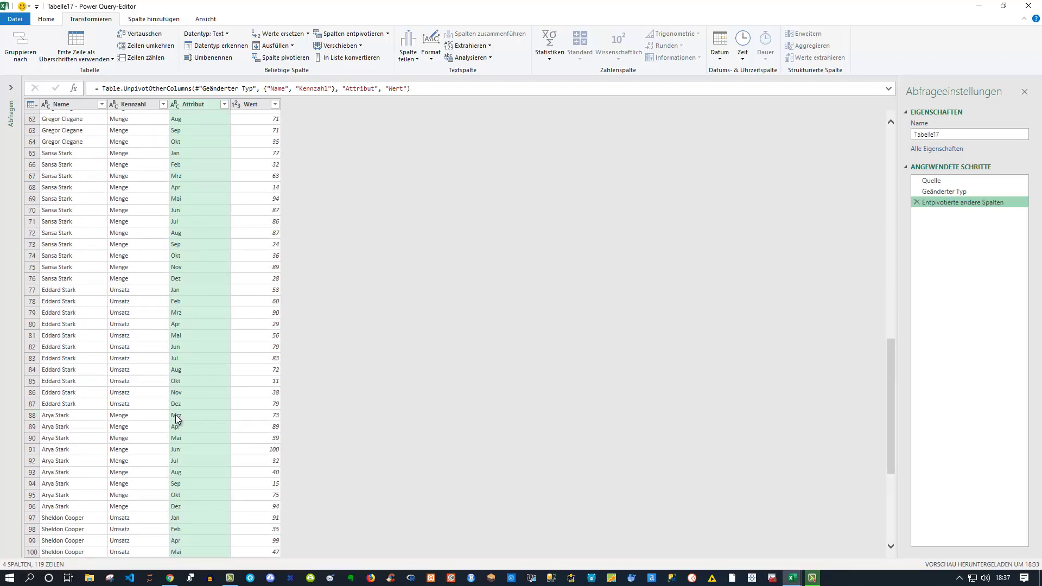
{"action": "scroll", "coordinate": [177, 417], "scroll_direction": "up", "scroll_amount": 2}
{"action": "scroll", "coordinate": [176, 413], "scroll_direction": "up", "scroll_amount": 10}
{"action": "scroll", "coordinate": [176, 413], "scroll_direction": "up", "scroll_amount": 5}
{"action": "scroll", "coordinate": [174, 405], "scroll_direction": "up", "scroll_amount": 4}
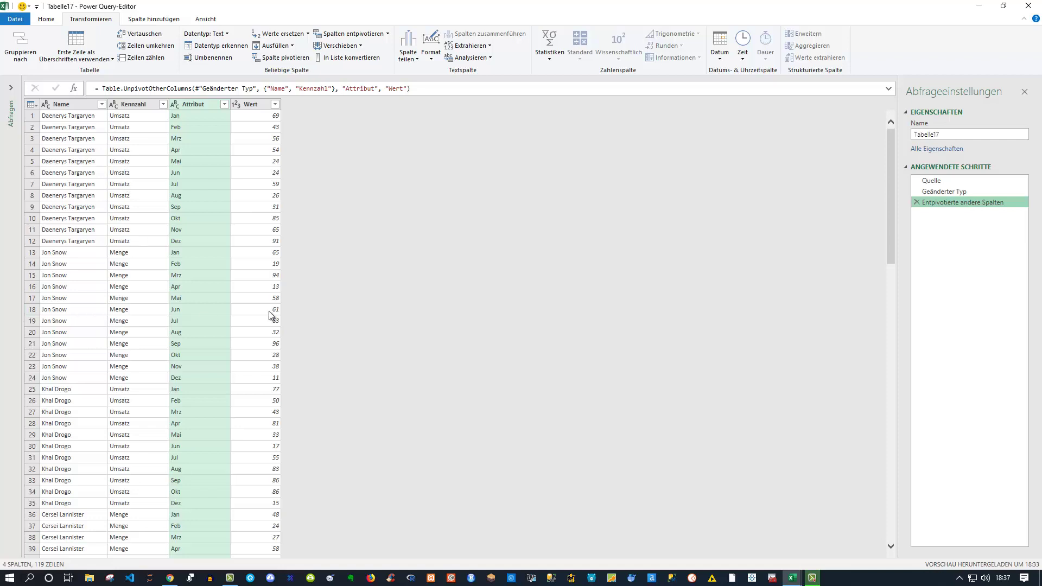
Return to the Quelle step and select the Jan through Dez columns
{"action": "left_click", "coordinate": [940, 181]}
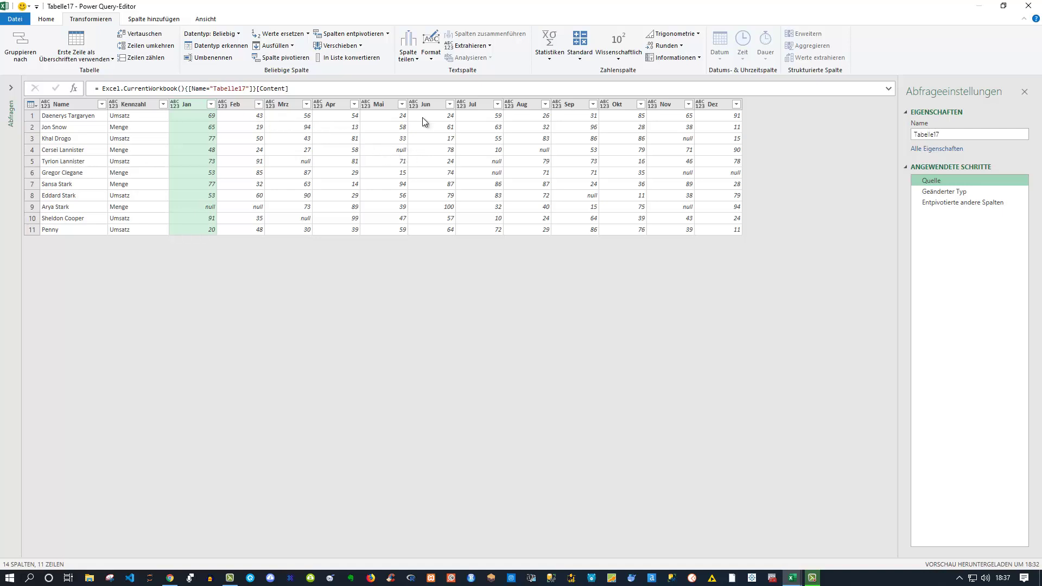
{"action": "left_click", "coordinate": [721, 102], "text": "shift"}
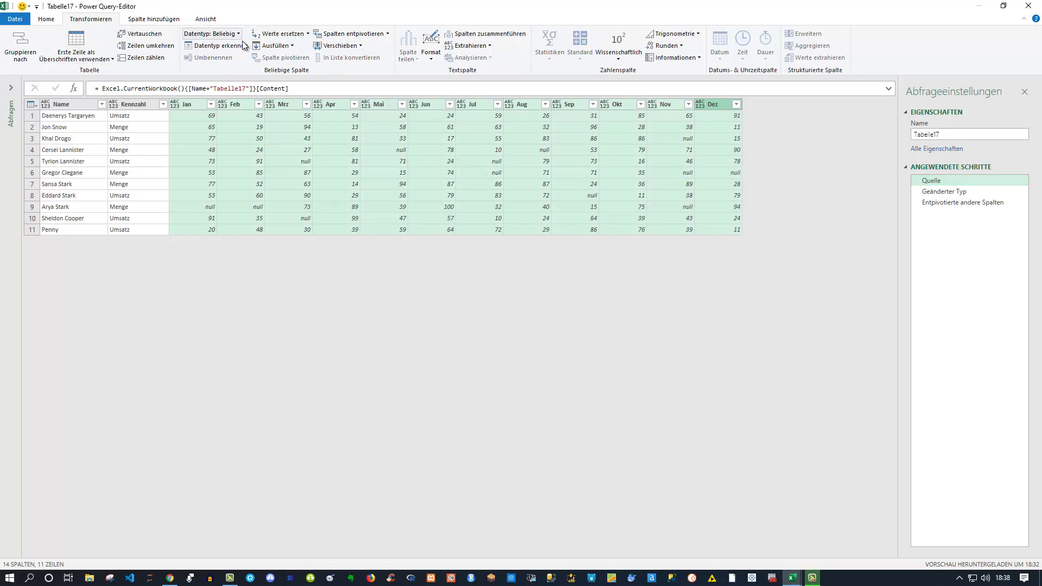
Insert a Werte ersetzen step replacing null with 0 across the Jan–Dez columns
{"action": "left_click", "coordinate": [297, 35]}
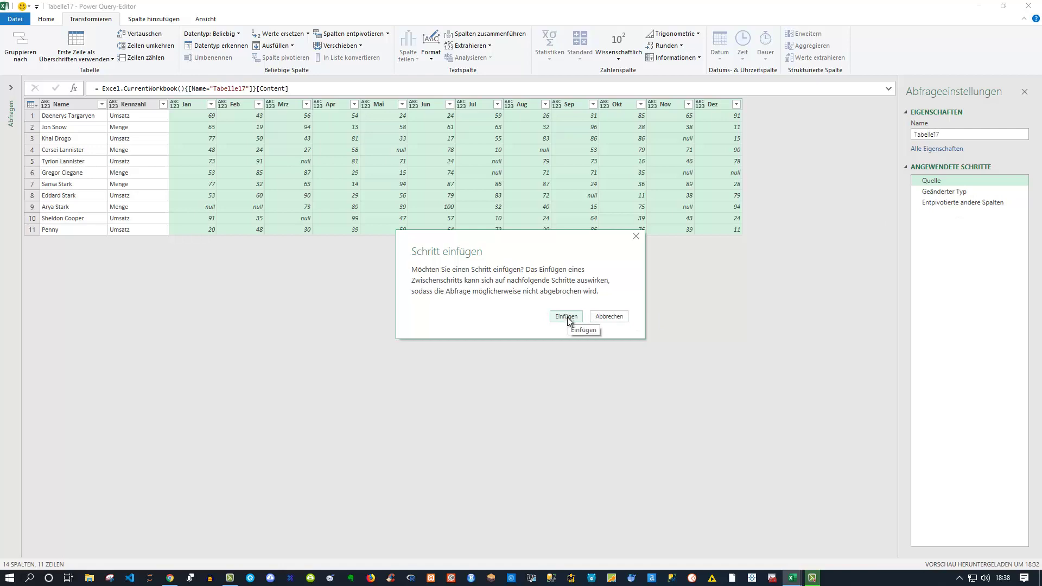
{"action": "left_click", "coordinate": [568, 319]}
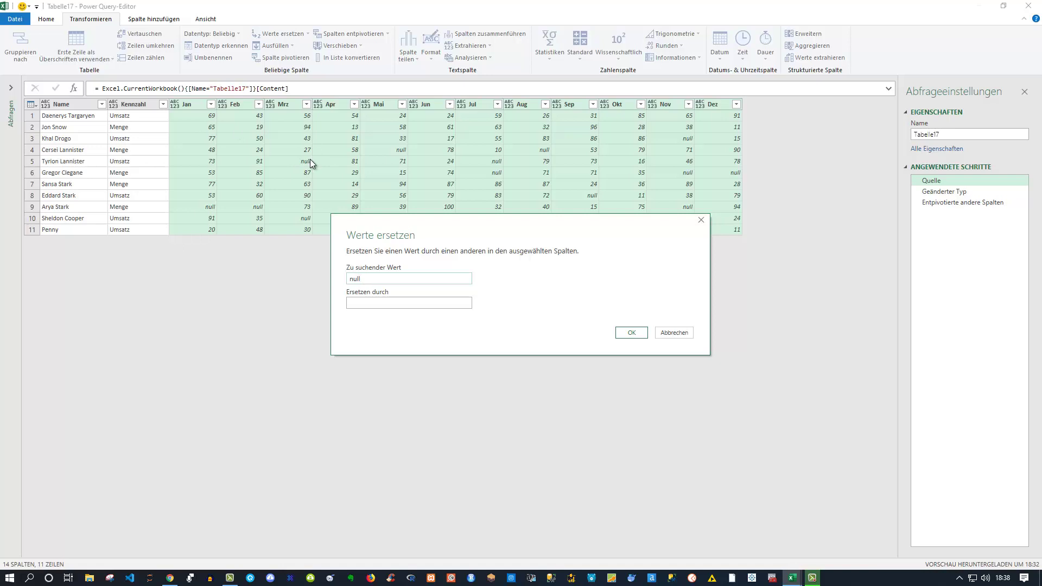
{"action": "left_click", "coordinate": [379, 304]}
{"action": "left_click", "coordinate": [371, 302]}
{"action": "left_click", "coordinate": [624, 333]}
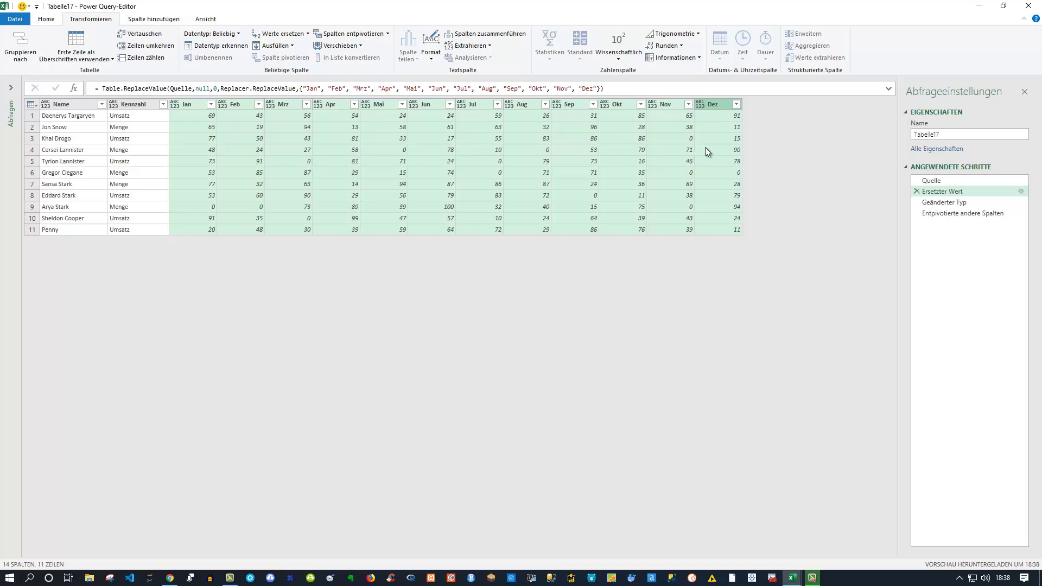
Switch to the Entpivotierte andere Spalten step and scroll through its 132 rows
{"action": "left_click", "coordinate": [971, 216]}
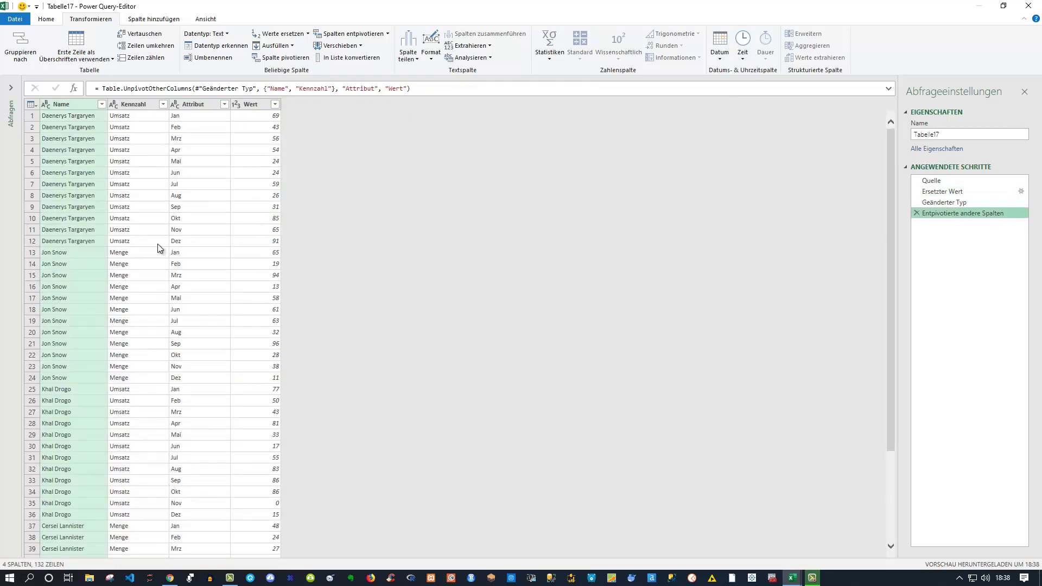
{"action": "scroll", "coordinate": [138, 300], "scroll_direction": "down", "scroll_amount": 2}
{"action": "scroll", "coordinate": [138, 299], "scroll_direction": "down", "scroll_amount": 4}
{"action": "scroll", "coordinate": [139, 297], "scroll_direction": "down", "scroll_amount": 4}
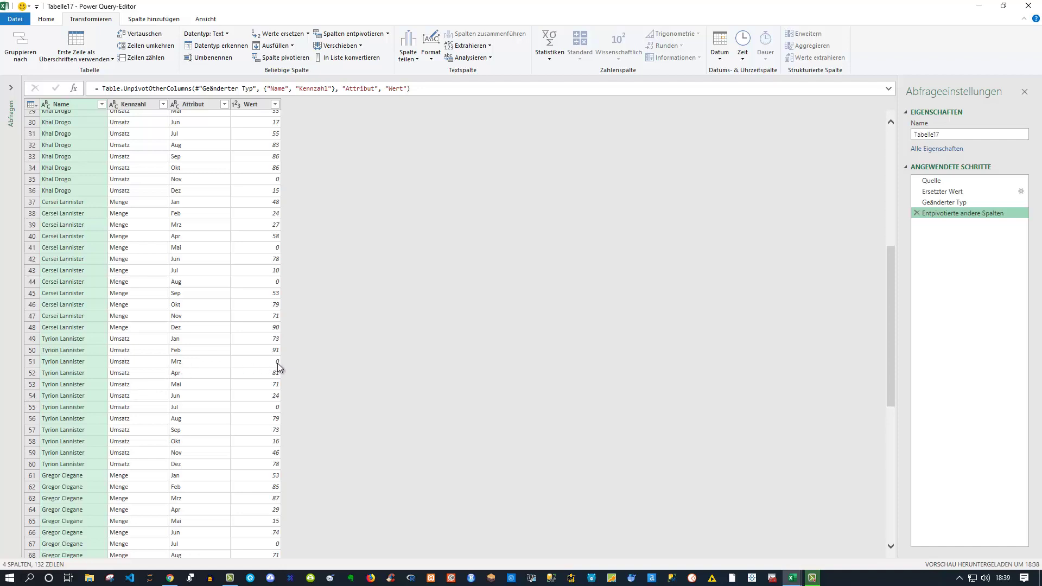
{"action": "scroll", "coordinate": [203, 404], "scroll_direction": "down", "scroll_amount": 3}
{"action": "scroll", "coordinate": [203, 404], "scroll_direction": "down", "scroll_amount": 6}
{"action": "scroll", "coordinate": [203, 408], "scroll_direction": "down", "scroll_amount": 1}
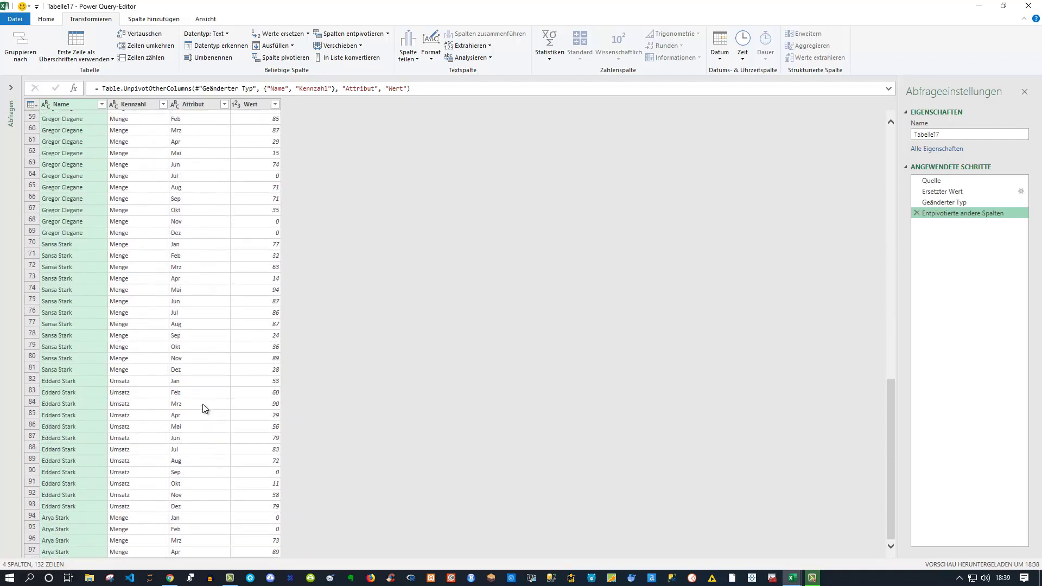
{"action": "scroll", "coordinate": [203, 408], "scroll_direction": "down", "scroll_amount": 2}
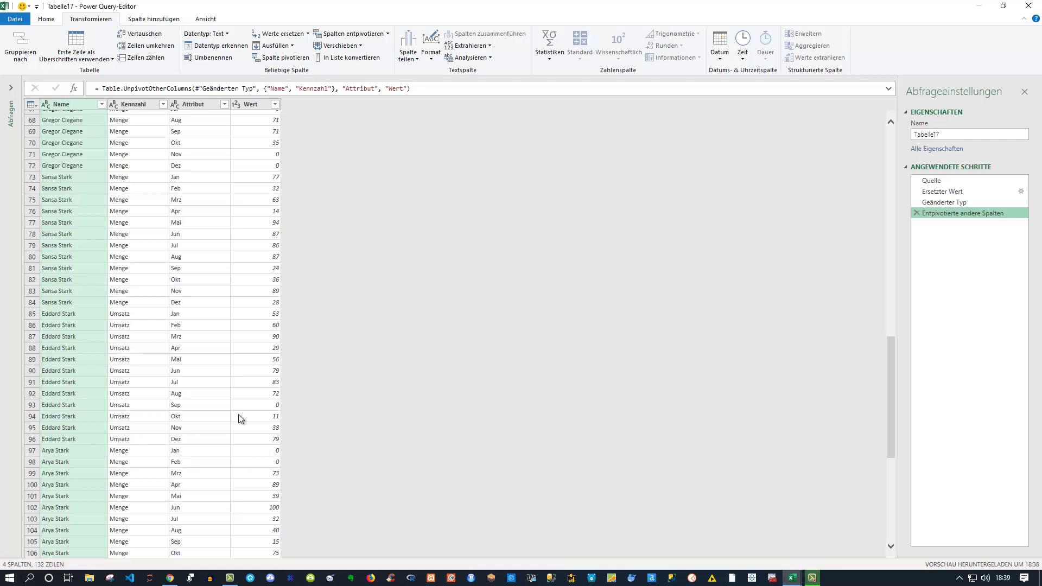
{"action": "scroll", "coordinate": [187, 196], "scroll_direction": "up", "scroll_amount": 10}
{"action": "scroll", "coordinate": [163, 184], "scroll_direction": "up", "scroll_amount": 10}
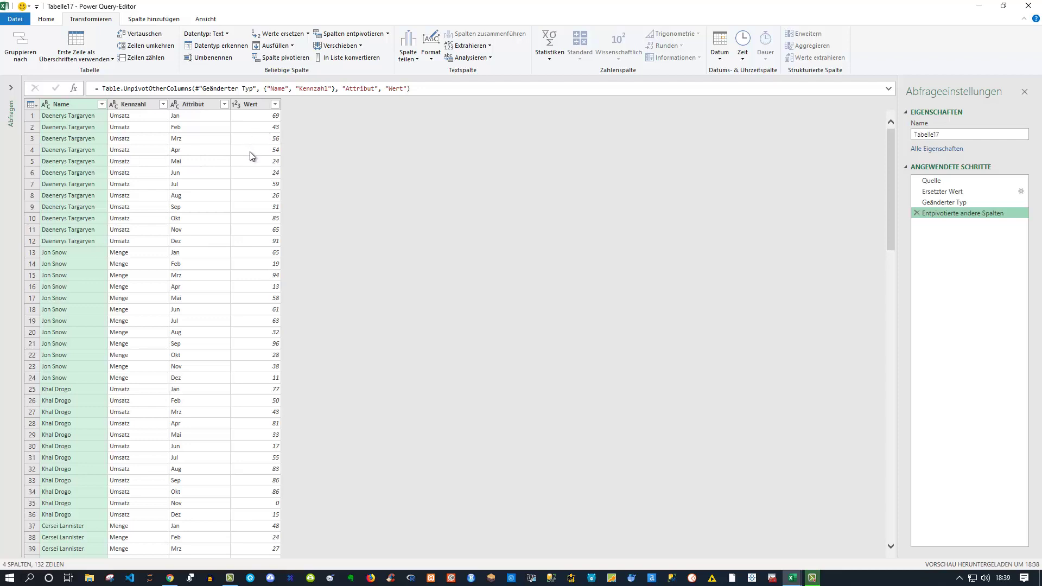
Rename the Attribut column to Monat
{"action": "double_click", "coordinate": [195, 105]}
{"action": "type", "text": "MO"}
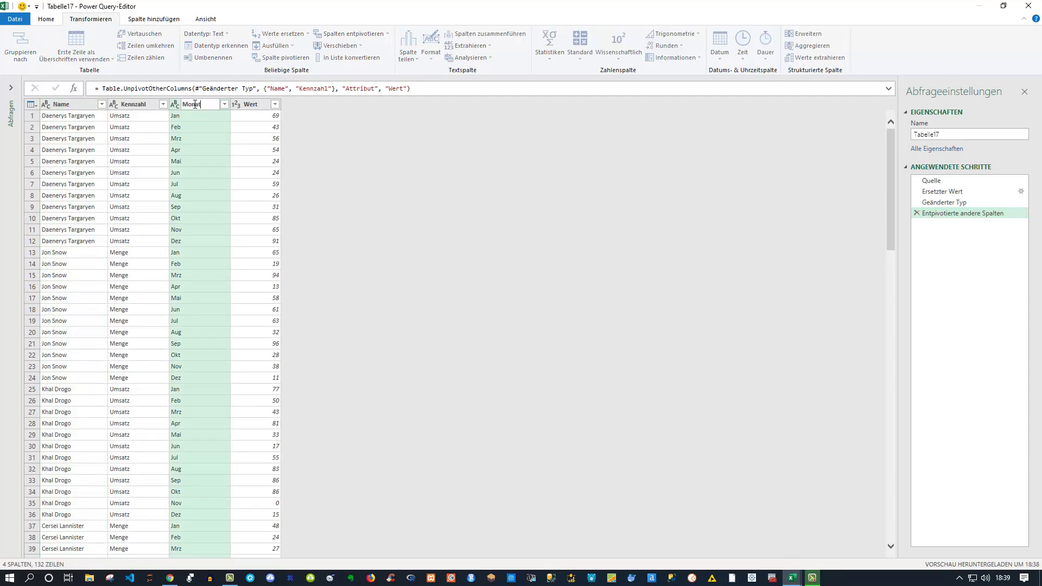
{"action": "key", "text": "Return"}
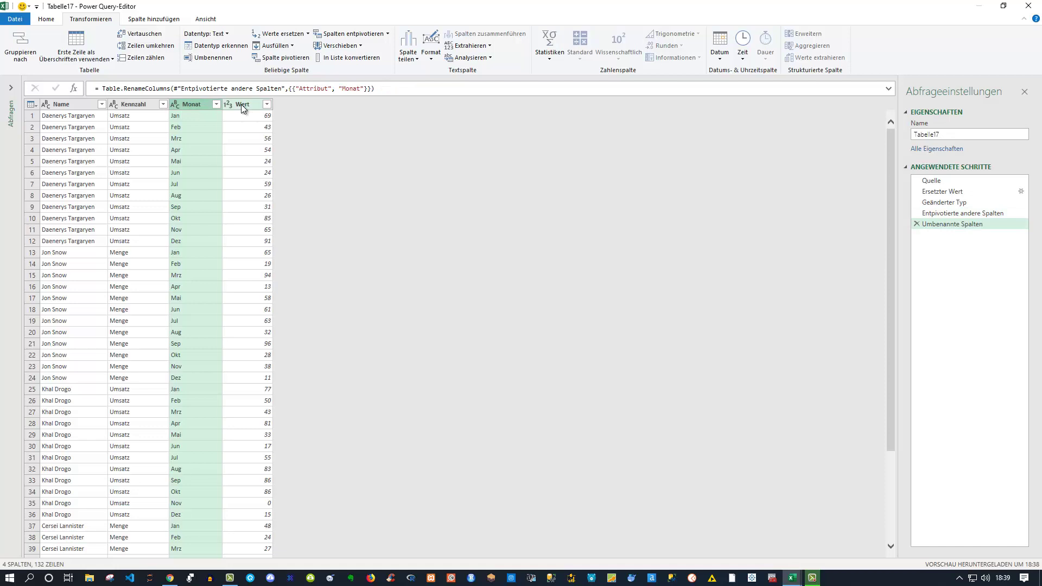
Close the editor and load the query into the workbook via Schließen & laden
{"action": "left_click", "coordinate": [46, 20]}
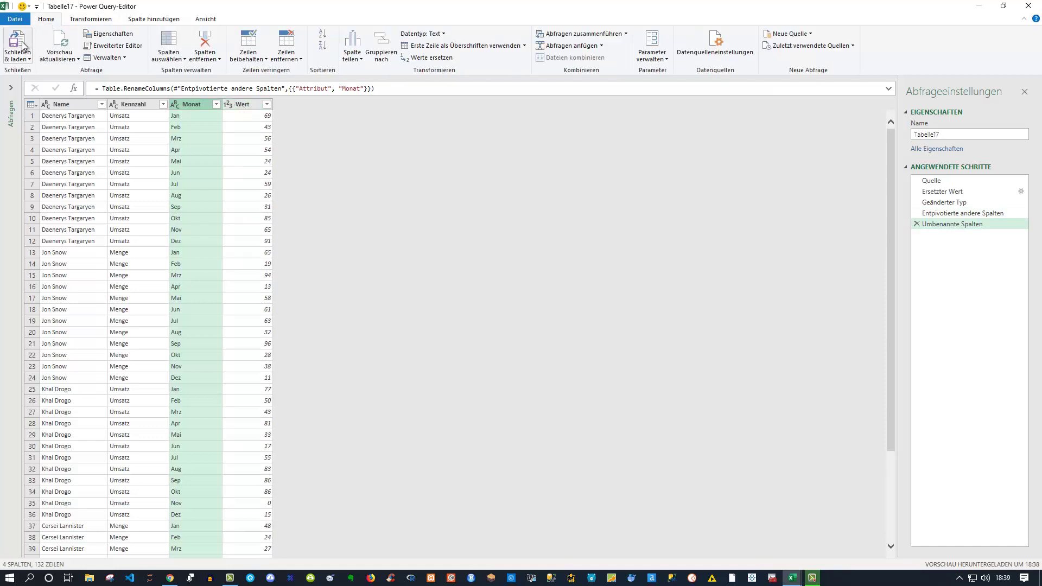
{"action": "left_click", "coordinate": [26, 58]}
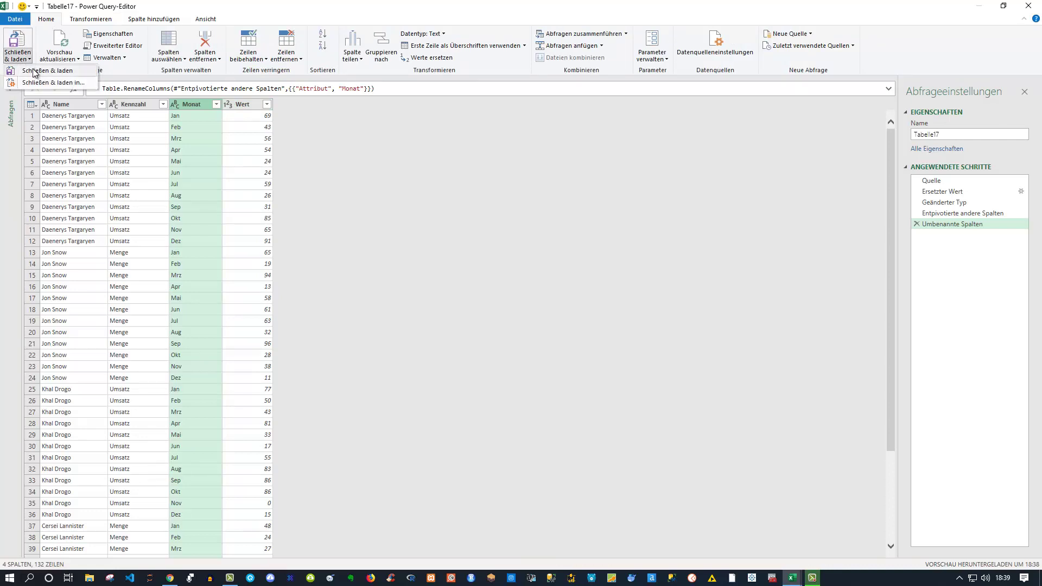
{"action": "left_click", "coordinate": [35, 71]}
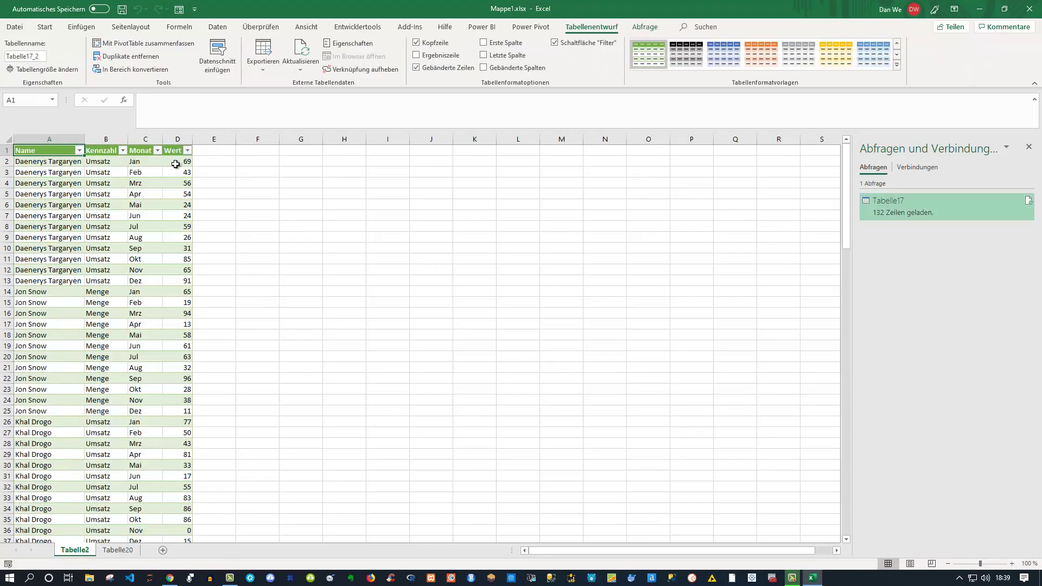
{"action": "scroll", "coordinate": [138, 217], "scroll_direction": "up", "scroll_amount": 1}
{"action": "scroll", "coordinate": [139, 217], "scroll_direction": "up", "scroll_amount": 3}
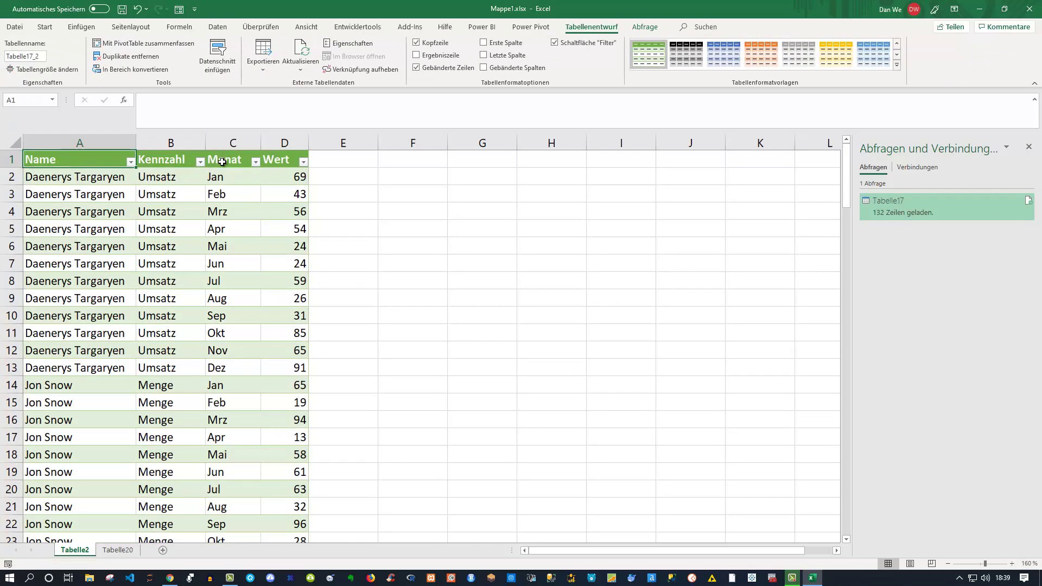
{"action": "scroll", "coordinate": [253, 222], "scroll_direction": "down", "scroll_amount": 3}
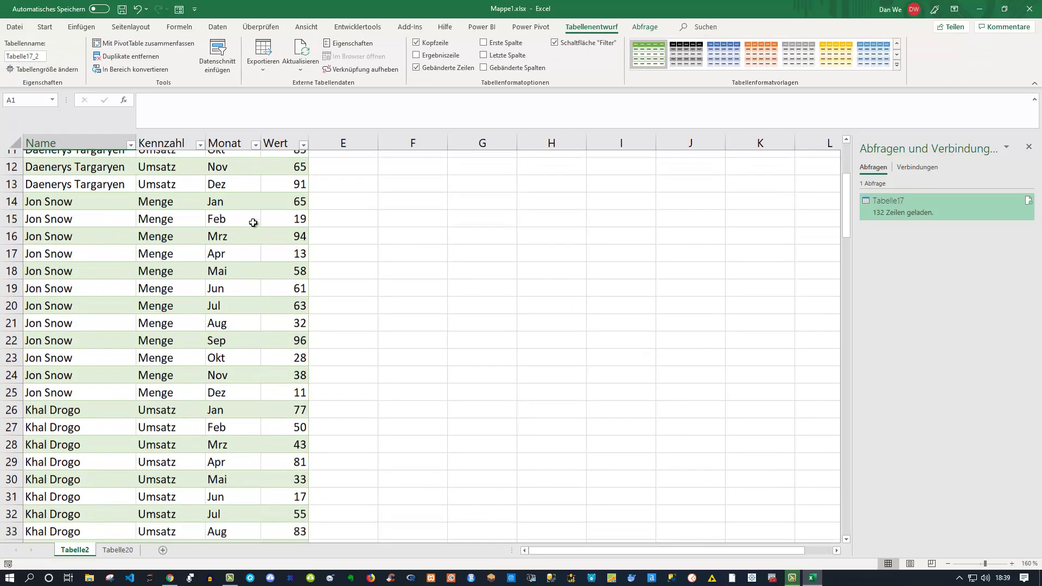
{"action": "scroll", "coordinate": [256, 239], "scroll_direction": "down", "scroll_amount": 2}
{"action": "scroll", "coordinate": [266, 312], "scroll_direction": "down", "scroll_amount": 1}
{"action": "scroll", "coordinate": [255, 359], "scroll_direction": "down", "scroll_amount": 4}
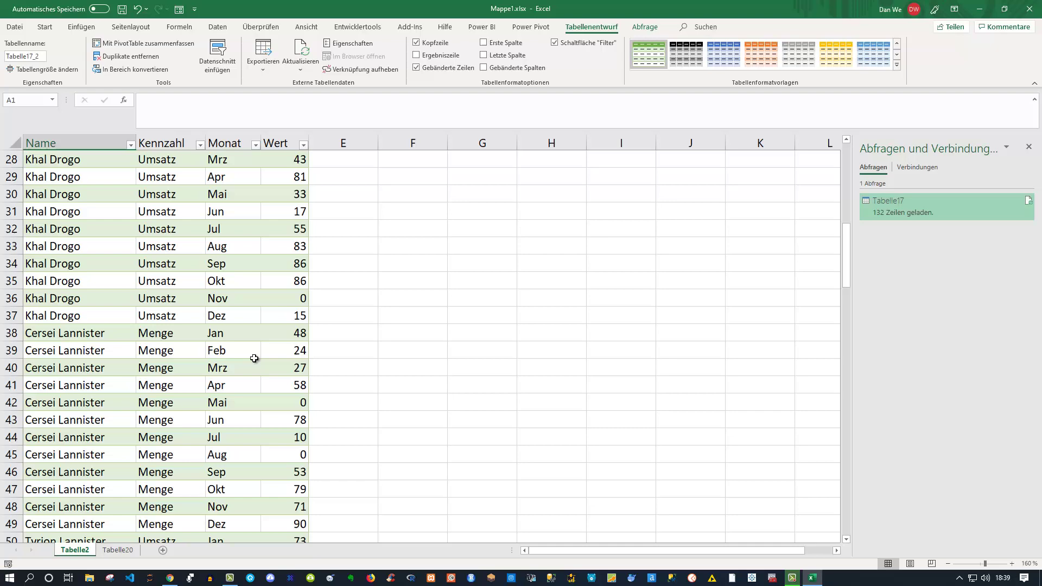
{"action": "left_click", "coordinate": [282, 400]}
{"action": "scroll", "coordinate": [248, 361], "scroll_direction": "down", "scroll_amount": 6}
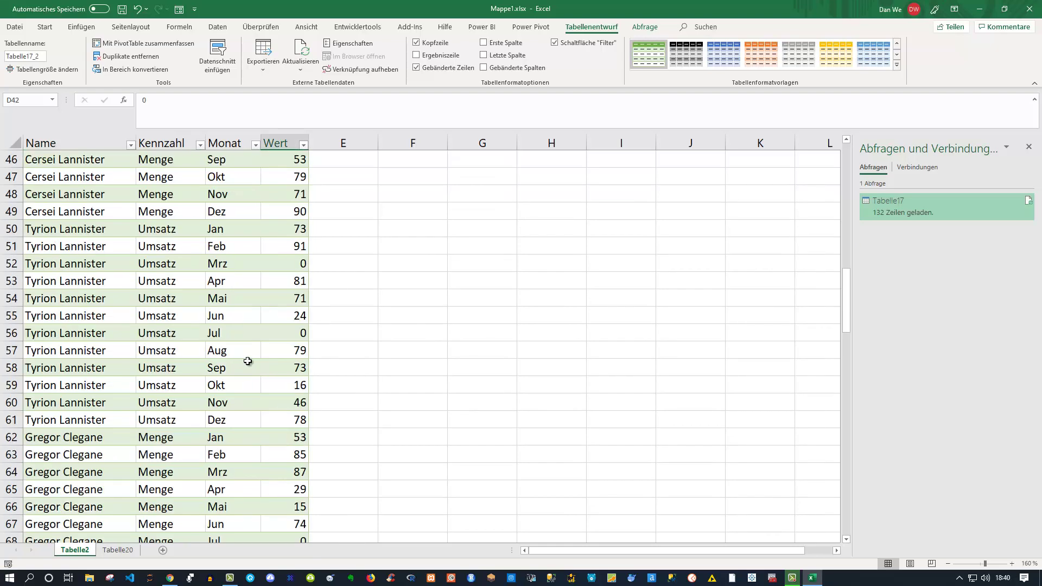
{"action": "scroll", "coordinate": [247, 359], "scroll_direction": "up", "scroll_amount": 4}
{"action": "scroll", "coordinate": [246, 357], "scroll_direction": "up", "scroll_amount": 10}
{"action": "scroll", "coordinate": [228, 348], "scroll_direction": "up", "scroll_amount": 1}
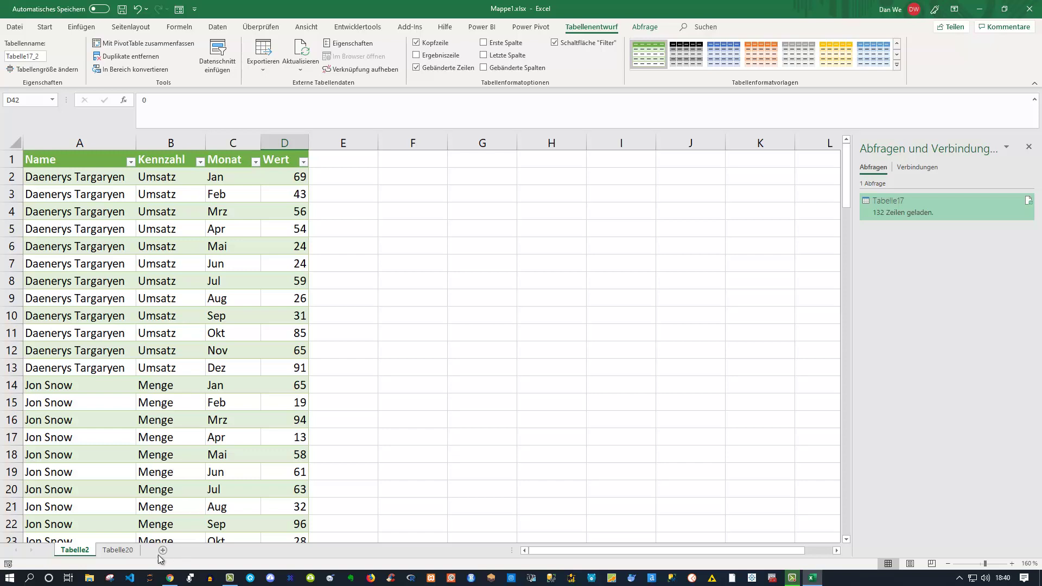
View Tabelle20, close the Abfragen und Verbindungen pane, and return to the long table on Tabelle2
{"action": "left_click", "coordinate": [117, 550]}
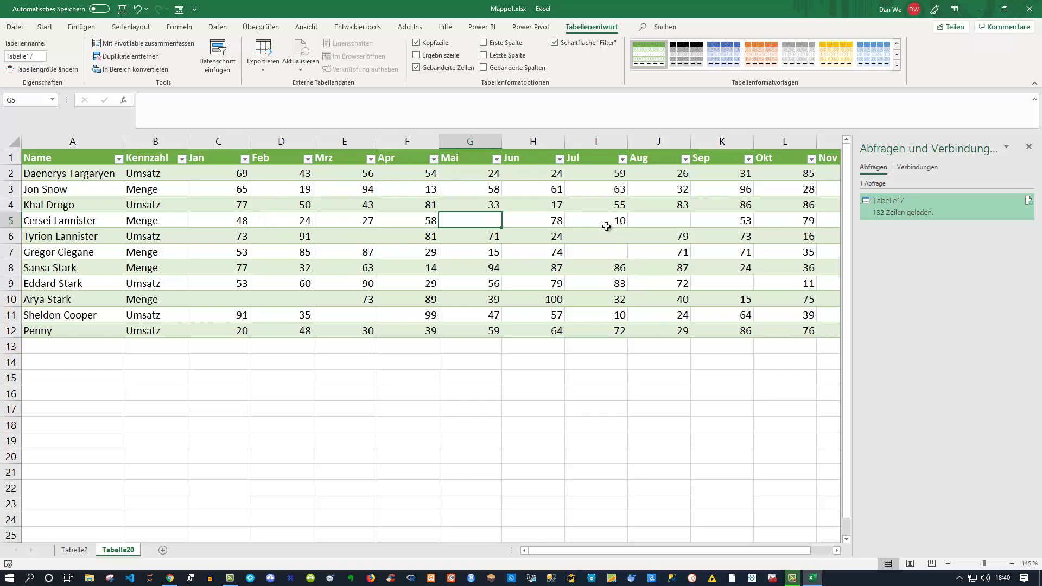
{"action": "left_click", "coordinate": [1028, 147]}
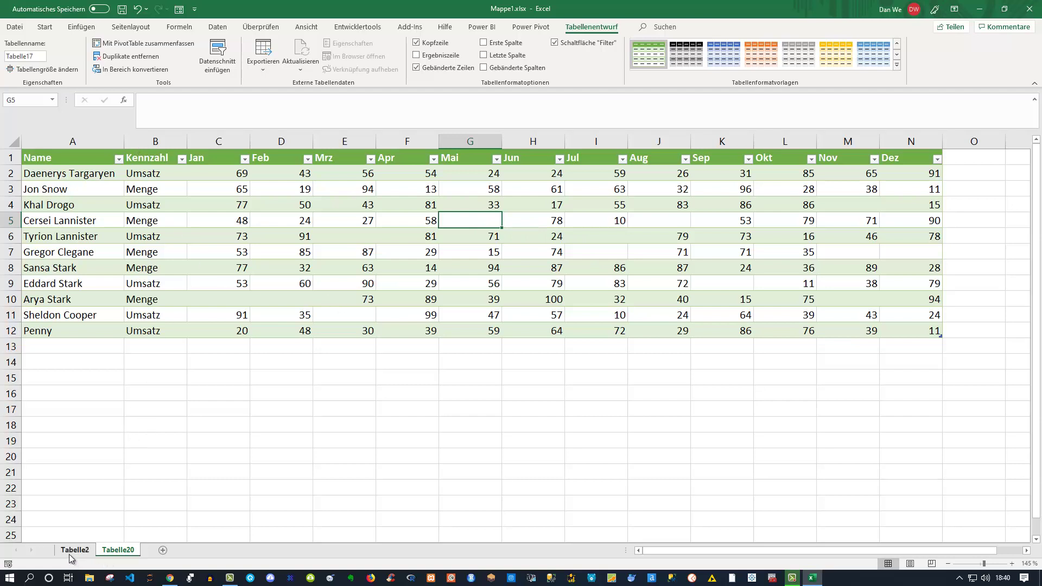
{"action": "left_click", "coordinate": [69, 554]}
{"action": "scroll", "coordinate": [139, 217], "scroll_direction": "down", "scroll_amount": 5}
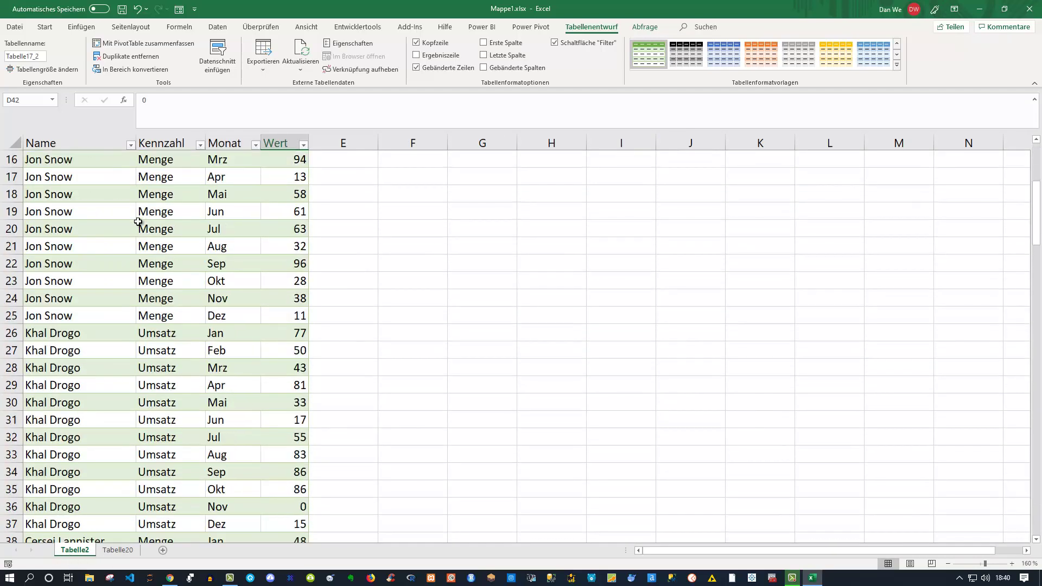
{"action": "scroll", "coordinate": [164, 325], "scroll_direction": "up", "scroll_amount": 5}
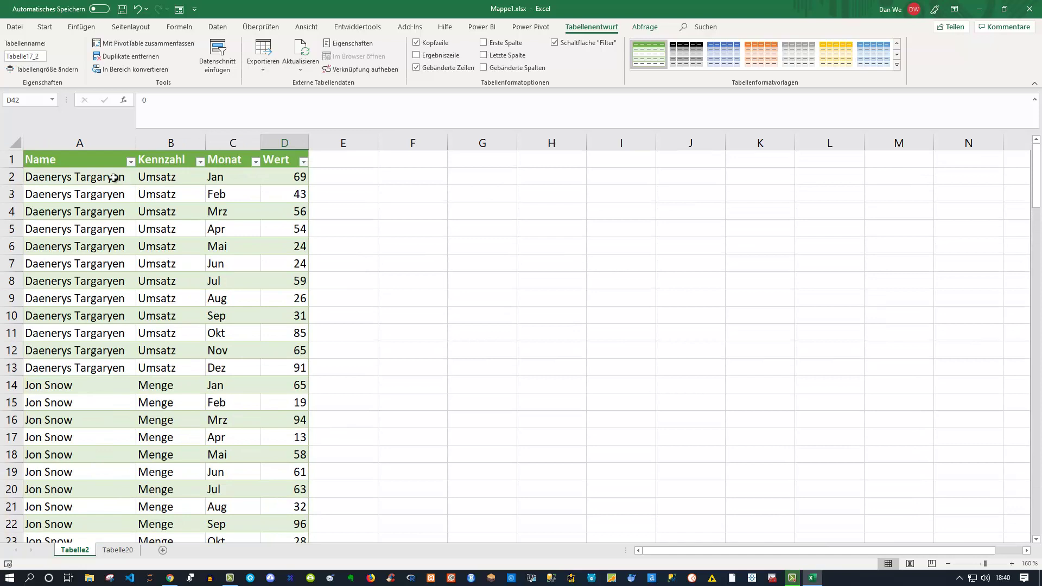